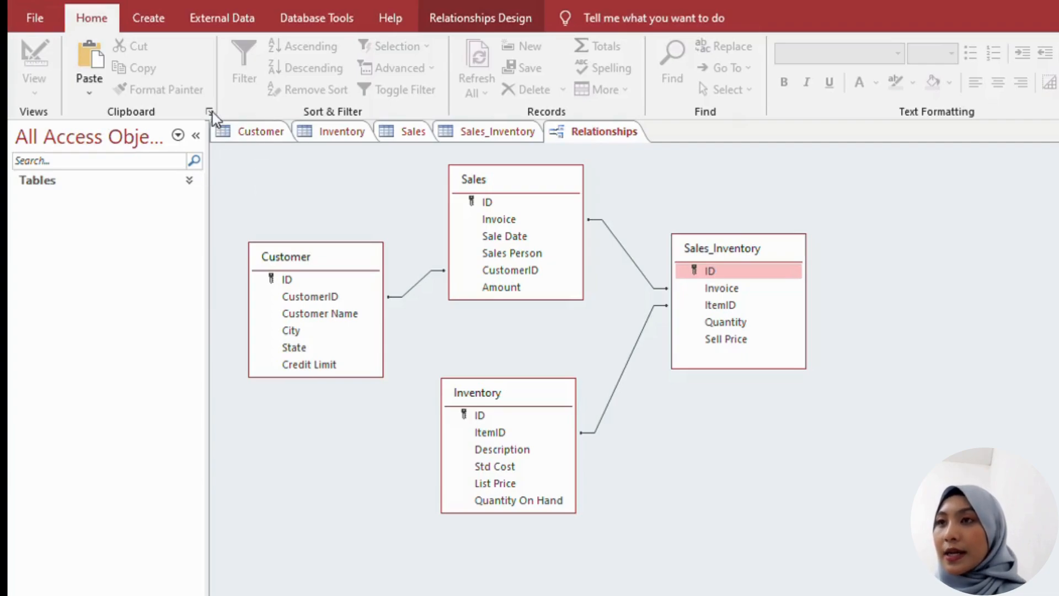
Create a query in design view on the Inventory table with the fields ItemID, Description and Quantity On Hand
click(148, 17)
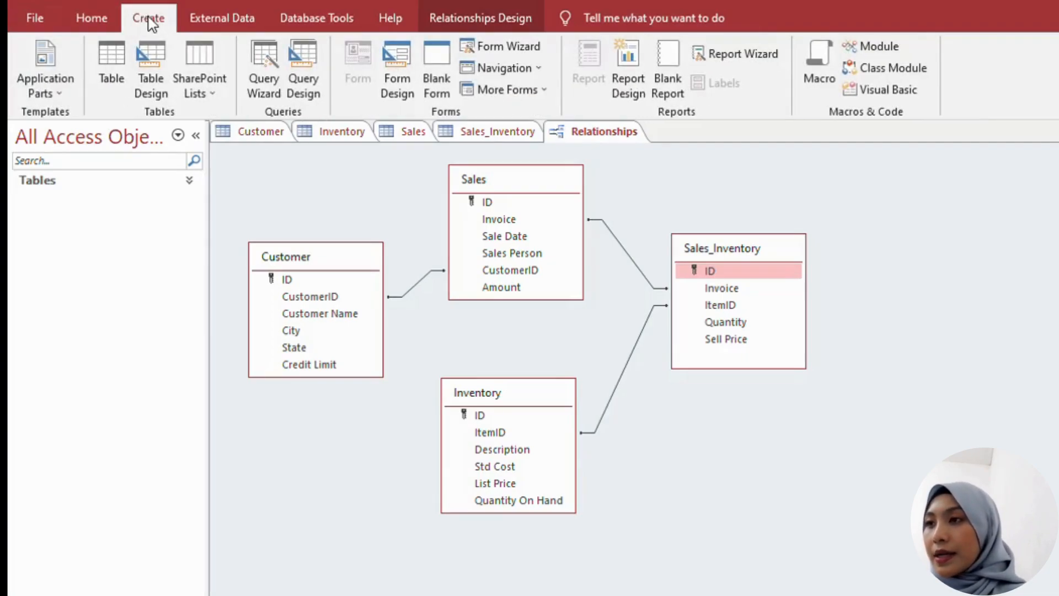
click(315, 80)
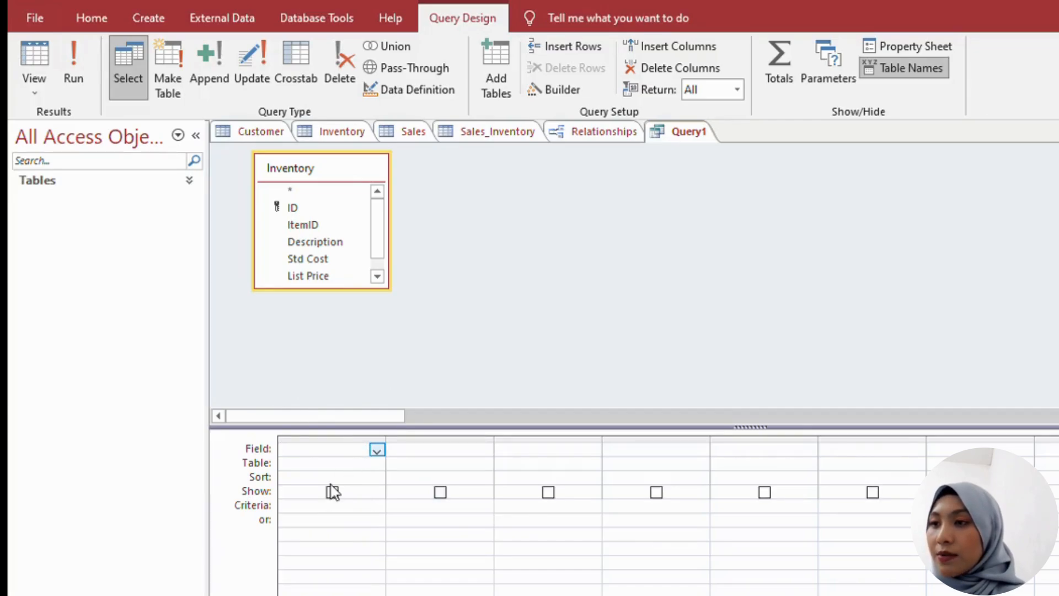
drag(333, 492, 333, 491)
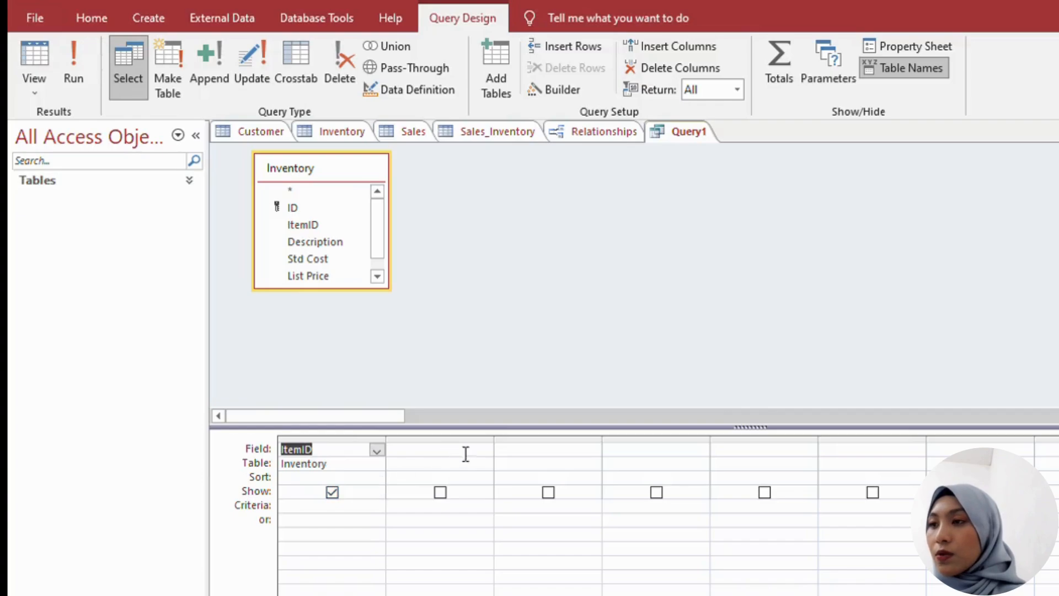
click(484, 446)
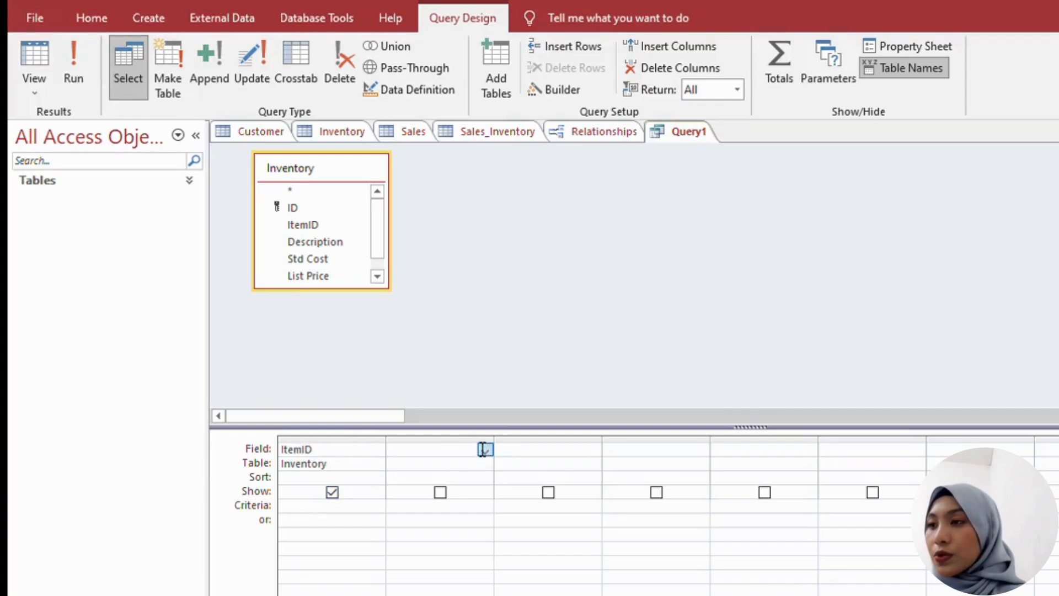
click(445, 495)
click(538, 451)
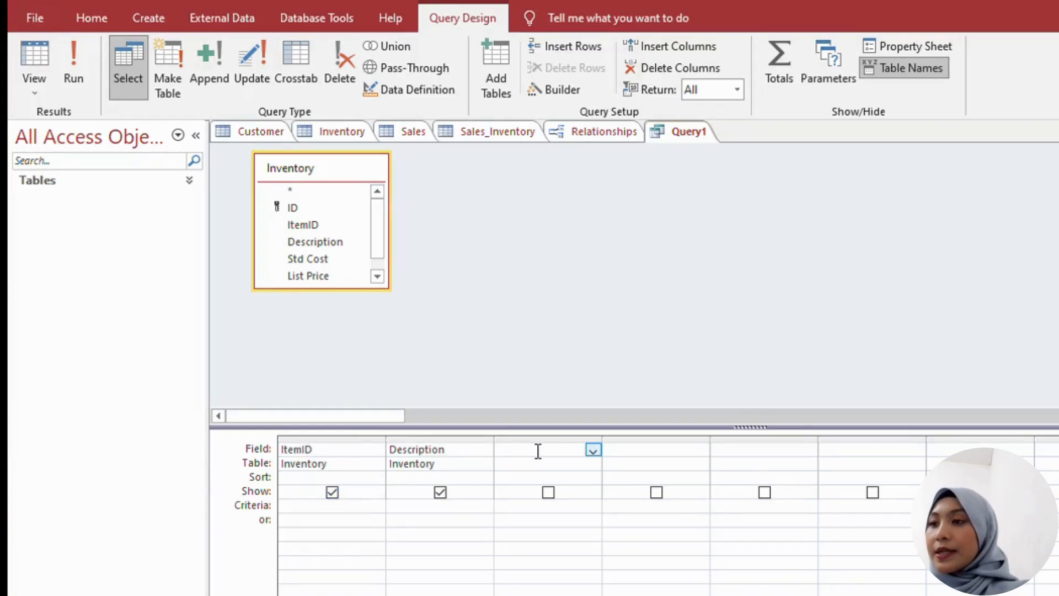
click(548, 538)
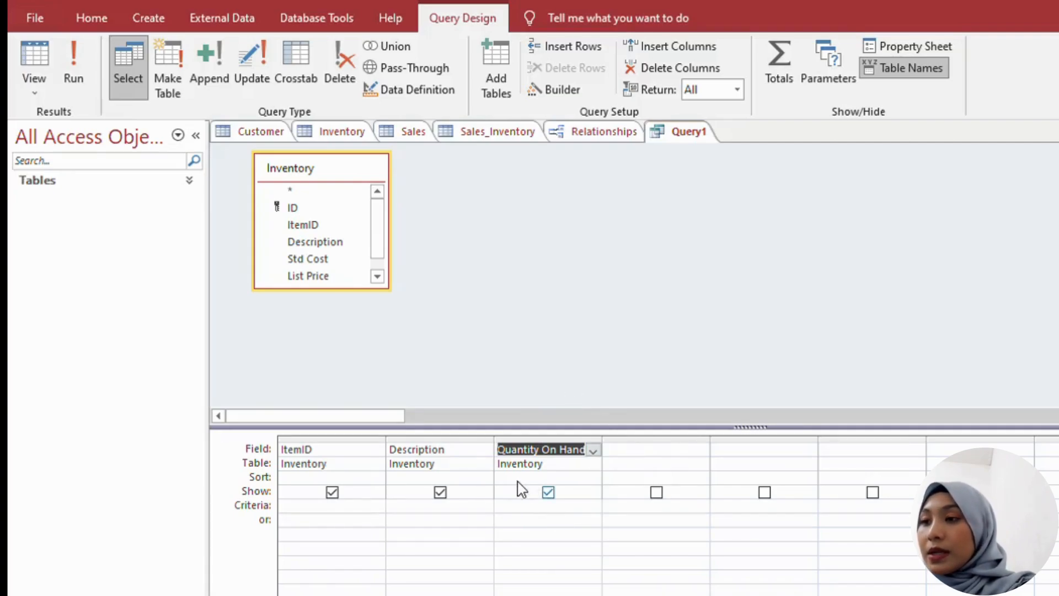
Set the Quantity On Hand criterion to >=100 and save the query as Q(a)
click(511, 508)
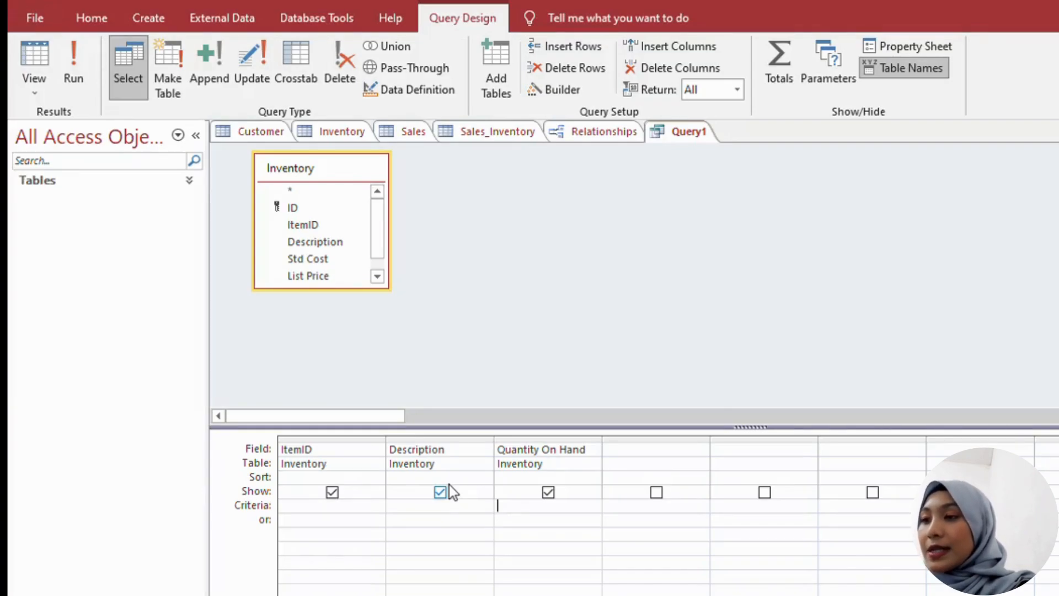
text(>)
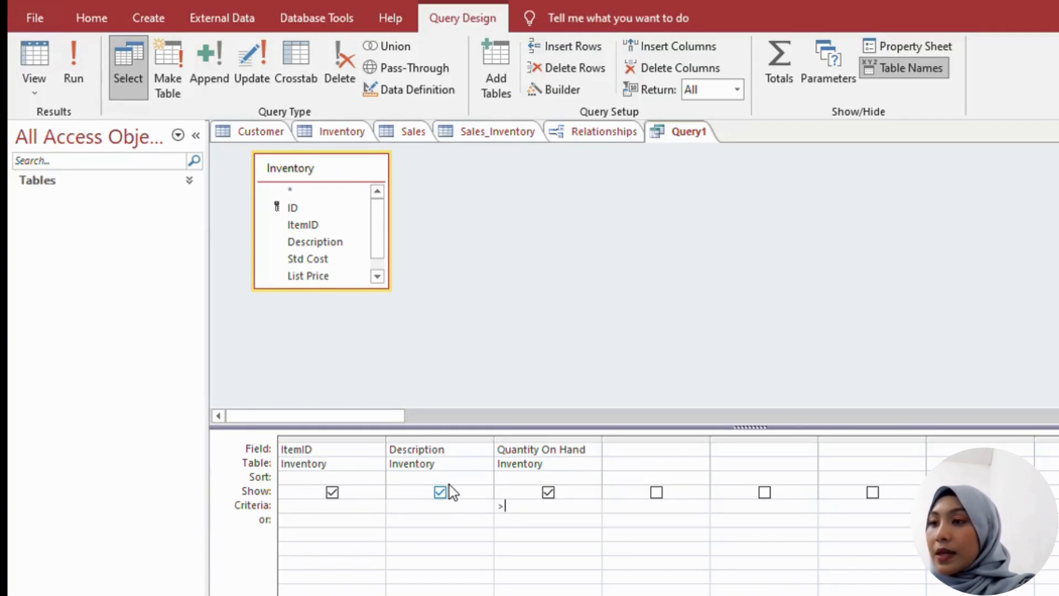
text(=100)
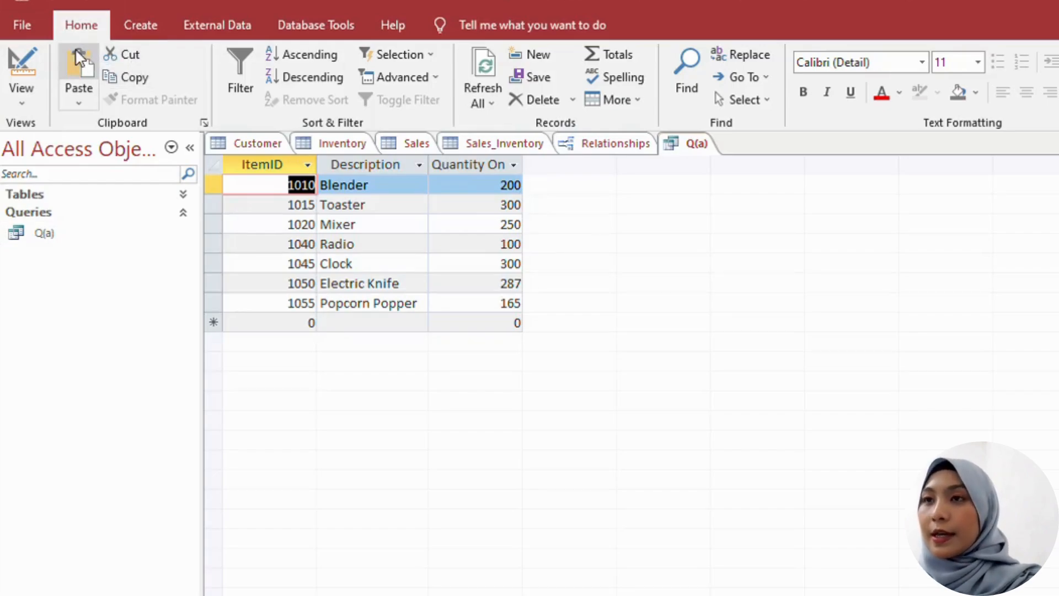
Create a query in design view on the Sales_Inventory table with the fields Invoice, ItemID, Quantity and Sell Price
click(141, 23)
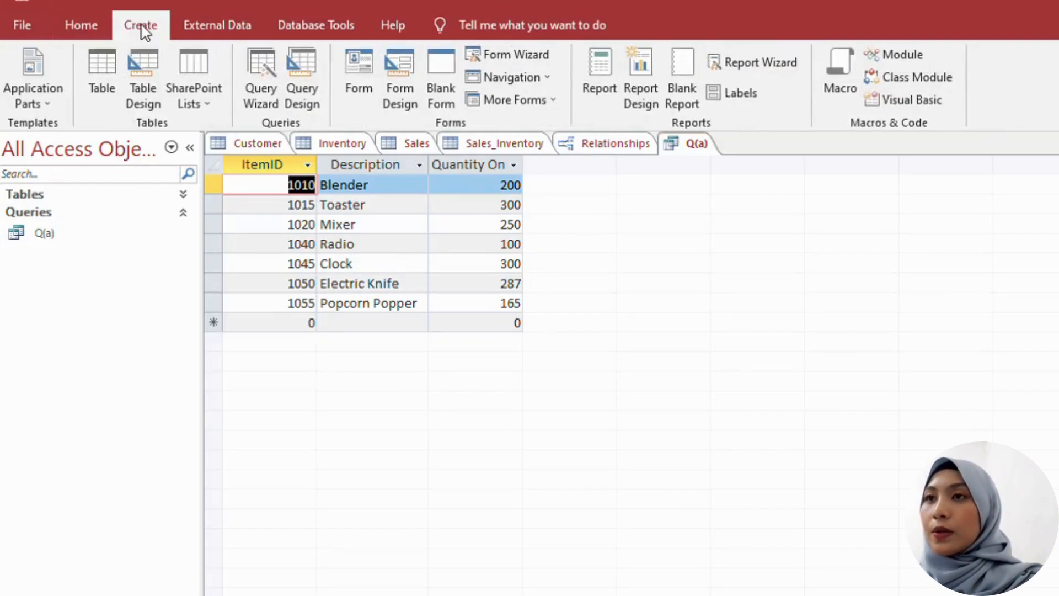
click(299, 71)
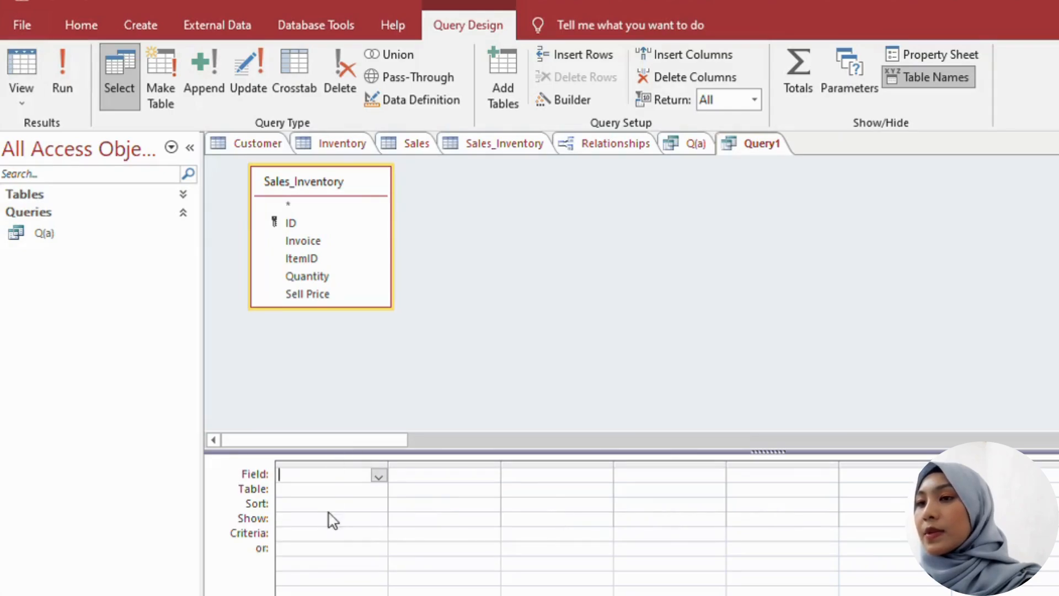
click(376, 476)
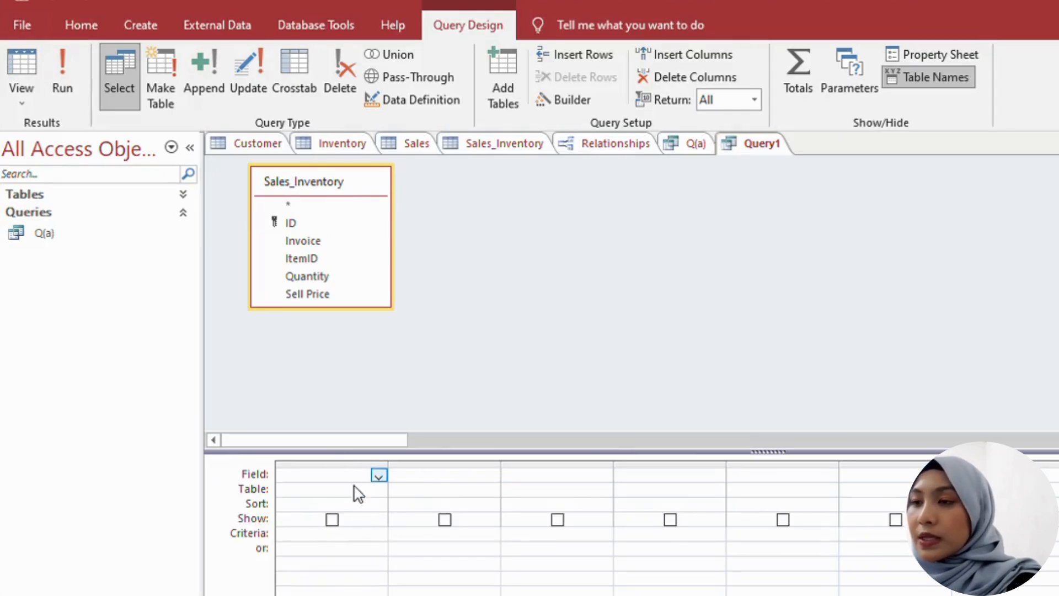
click(334, 512)
click(440, 473)
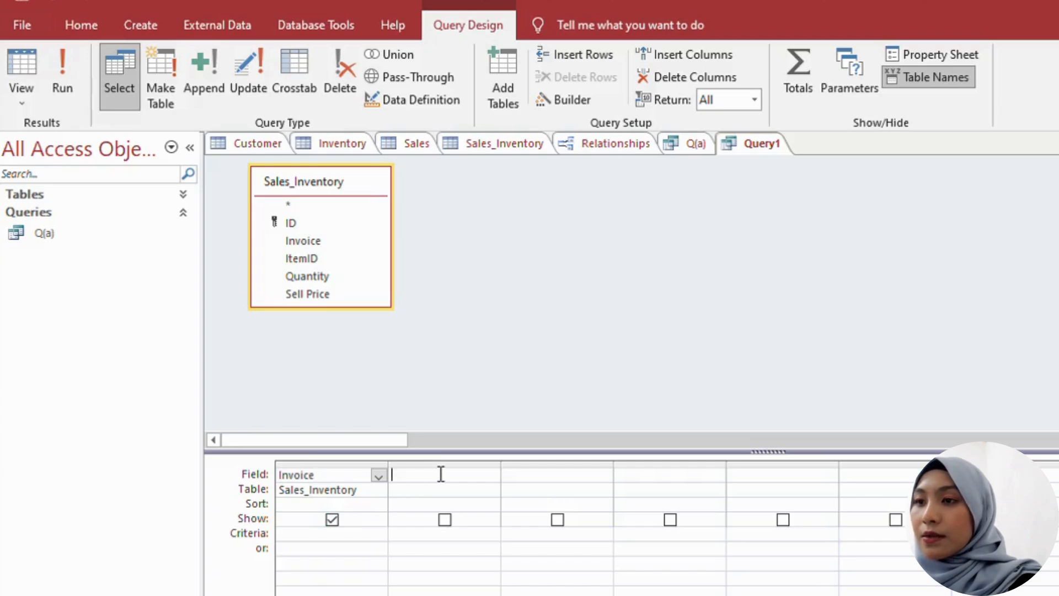
click(489, 473)
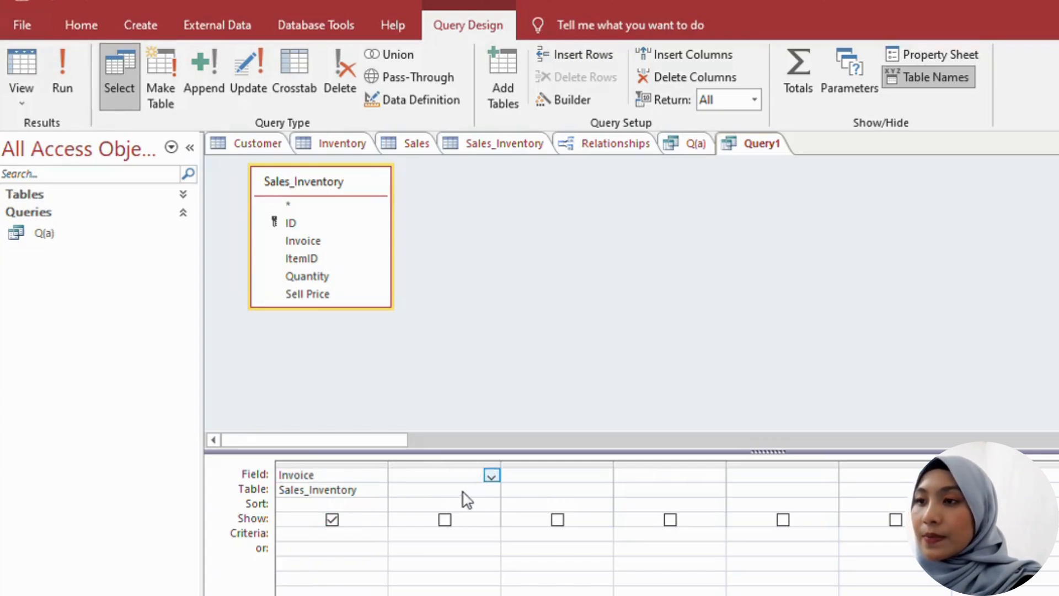
click(433, 527)
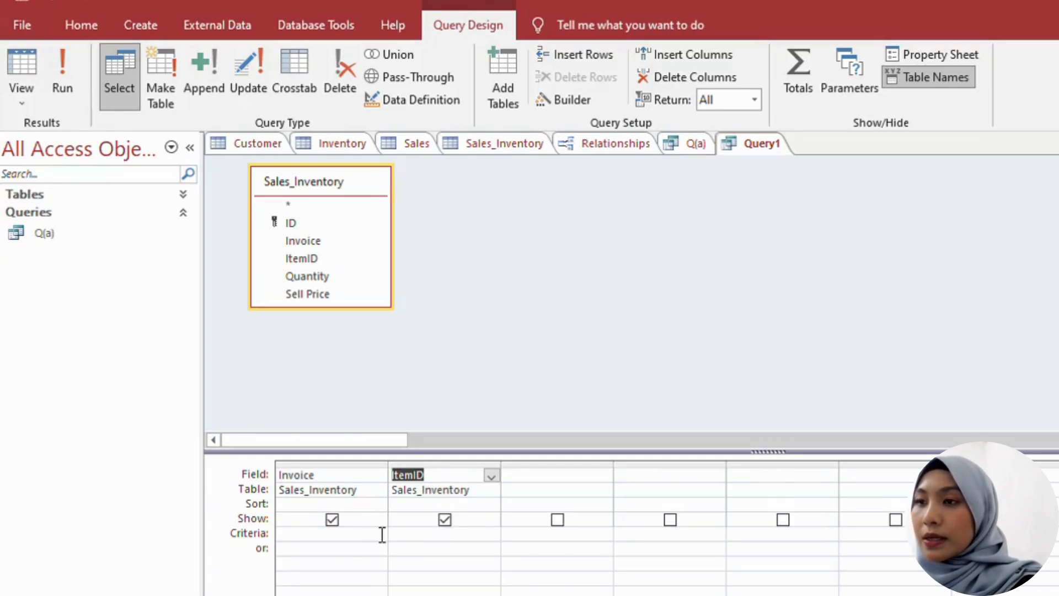
click(599, 481)
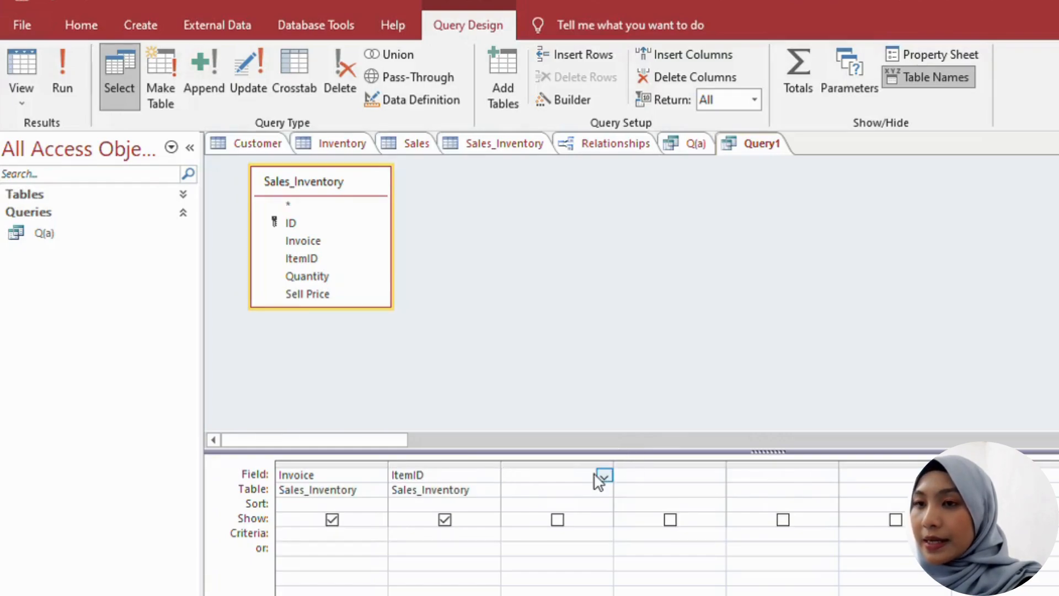
click(567, 541)
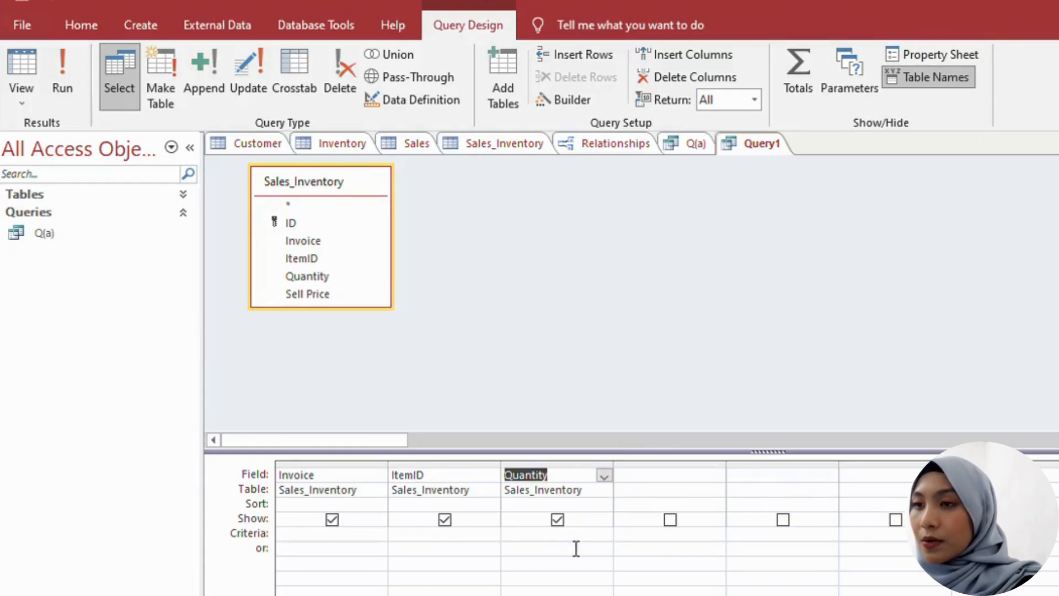
click(658, 478)
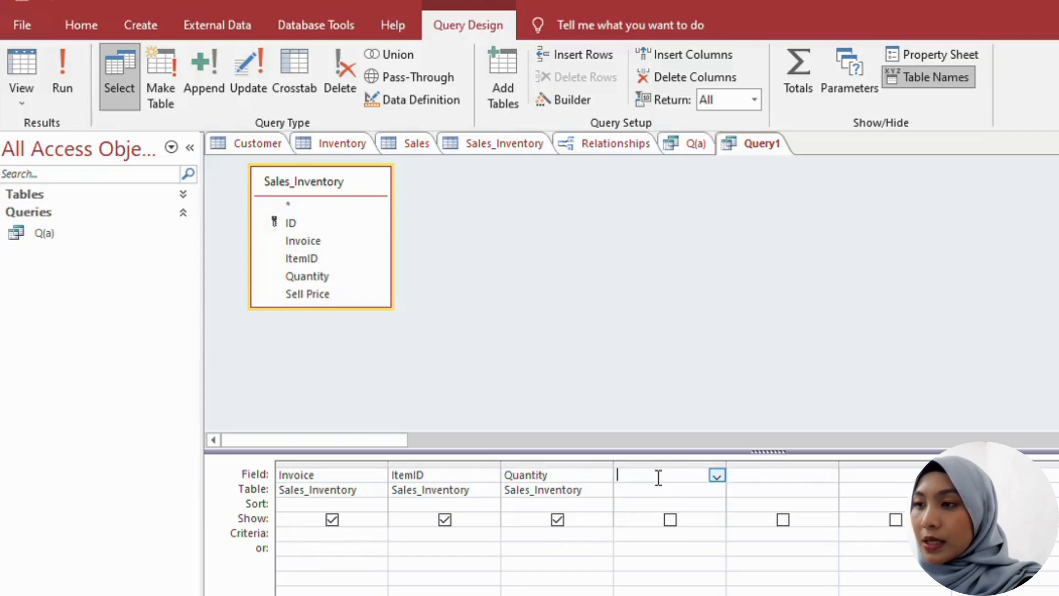
click(668, 560)
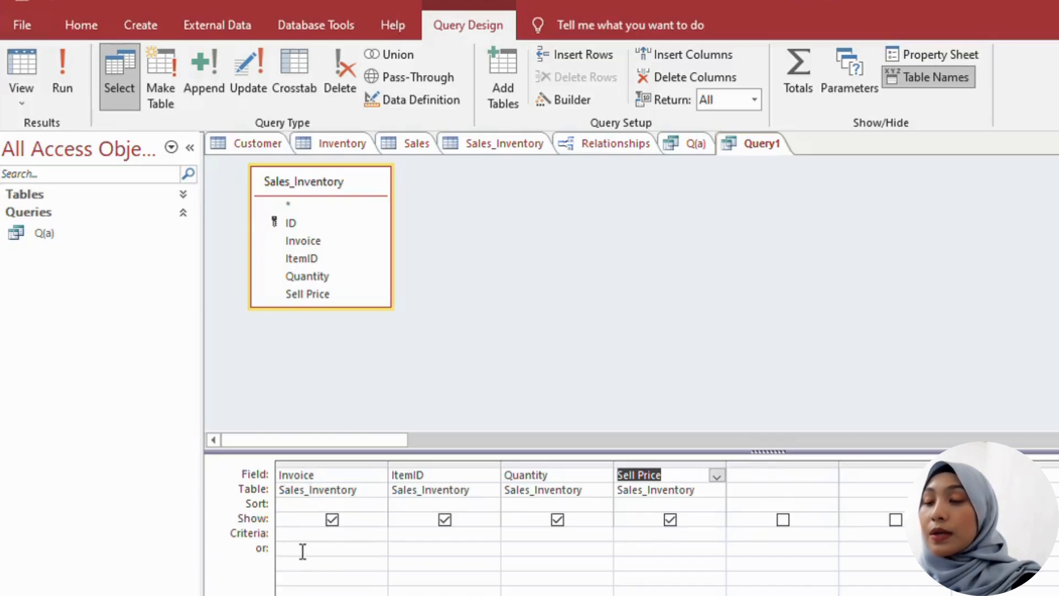
Set the Invoice criterion to 103 and run the query, saving it as Q(b)
click(307, 535)
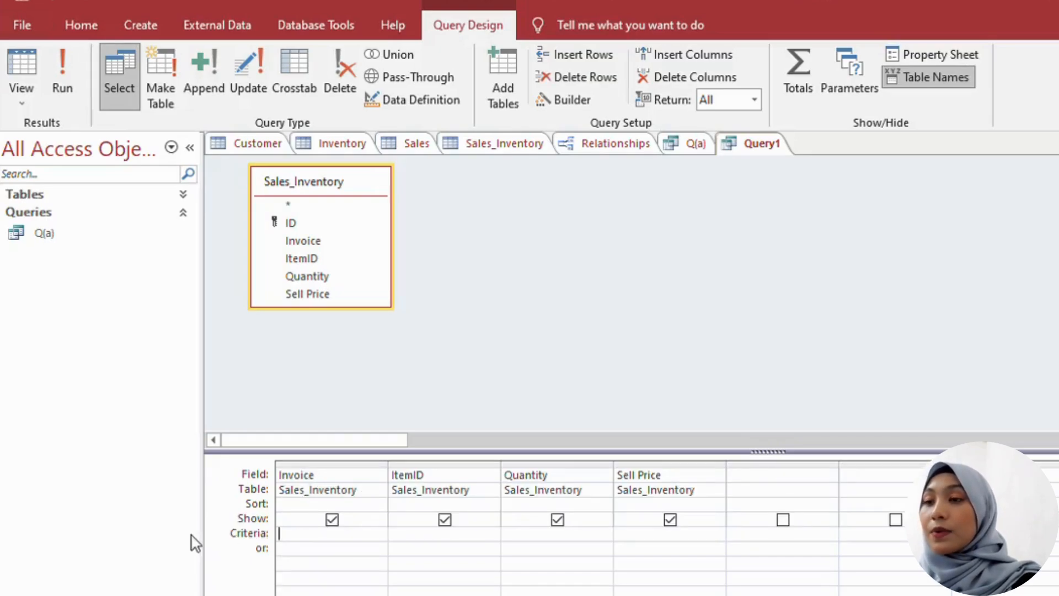
text(103)
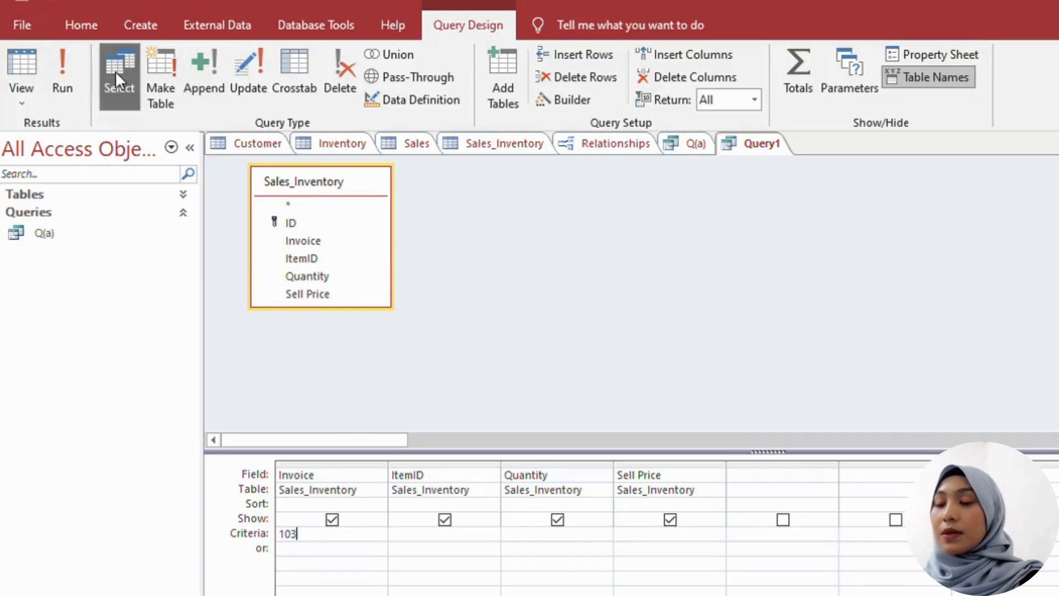
click(61, 77)
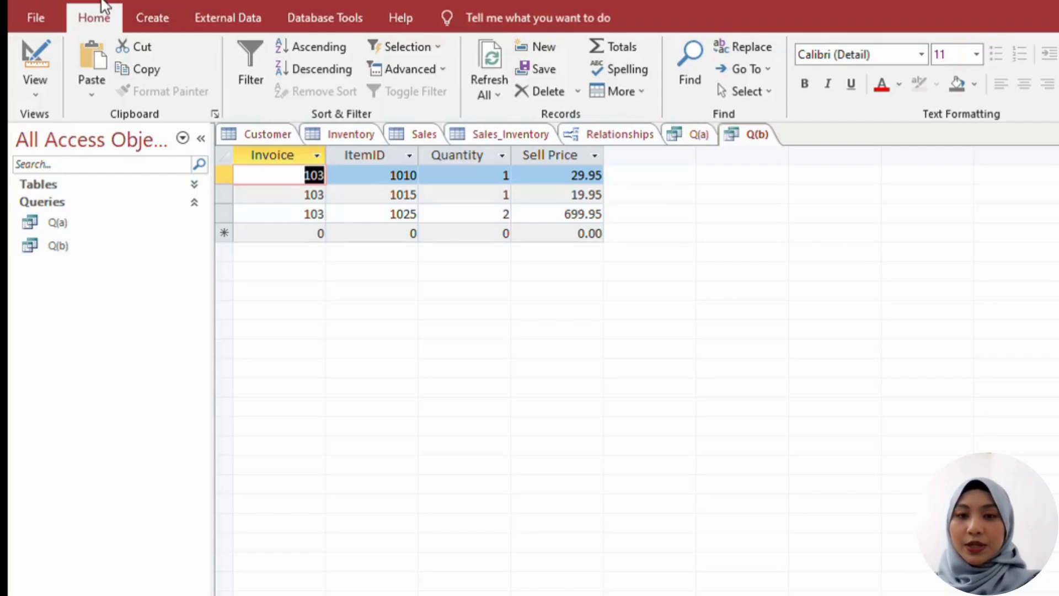
Create a query in design view on the Customer table with Customer Name as its first field
click(166, 11)
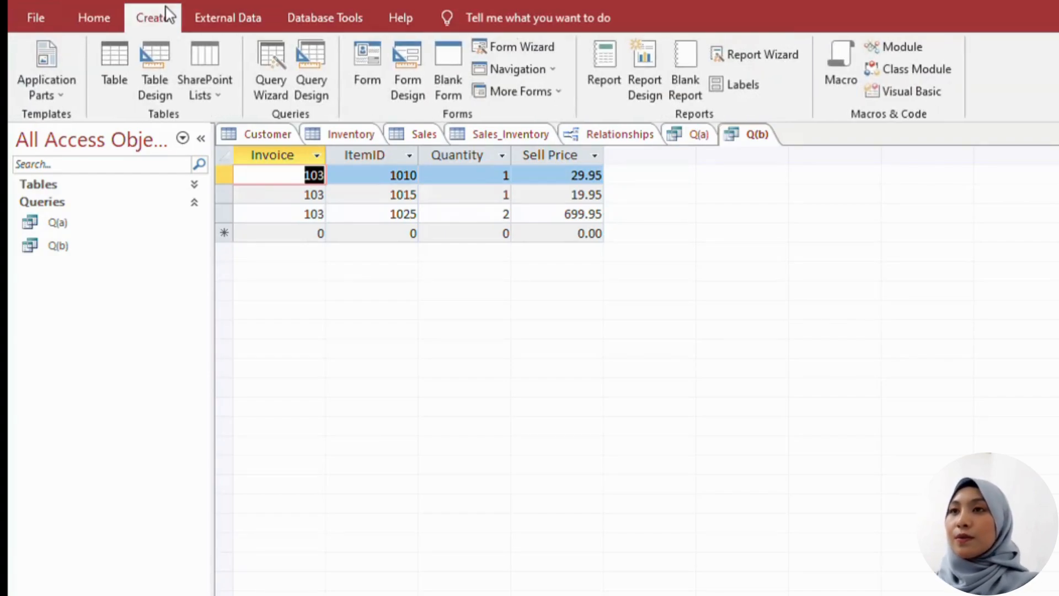
click(315, 70)
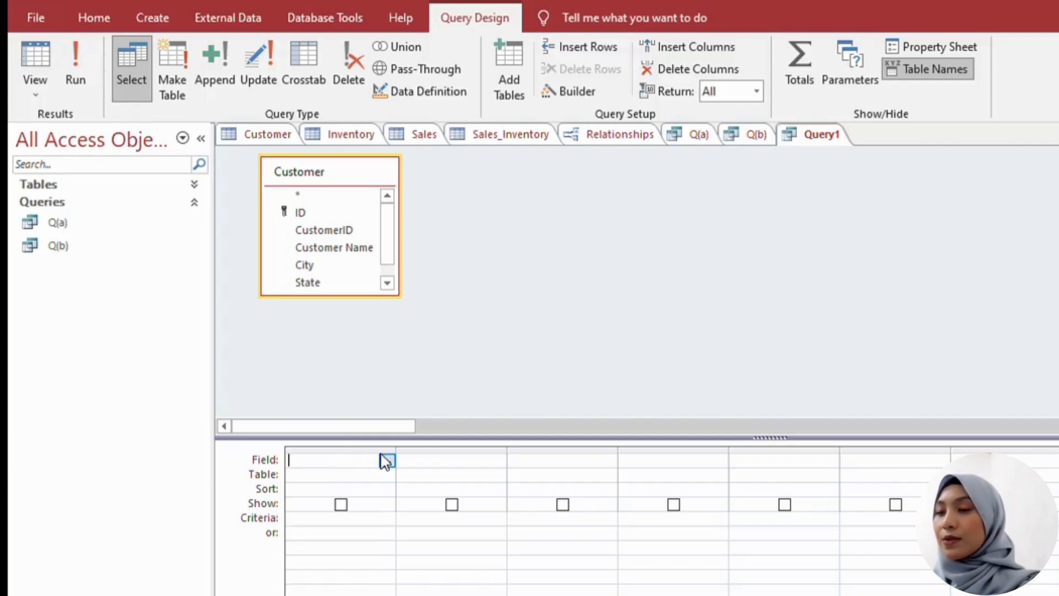
click(362, 504)
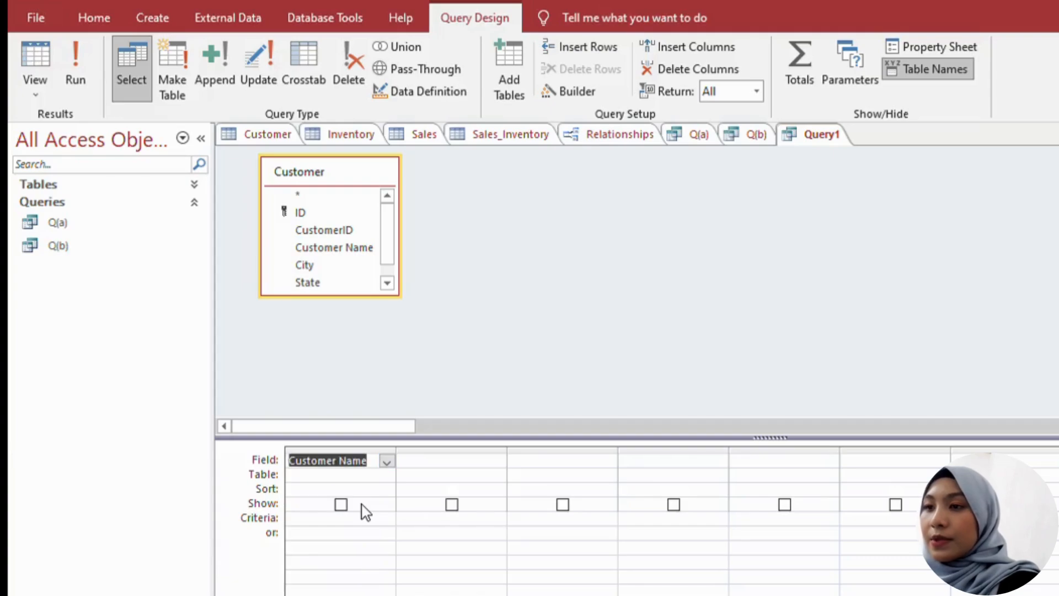
Add the Sales table's Sales Person field to the query and group both fields with Totals
click(514, 232)
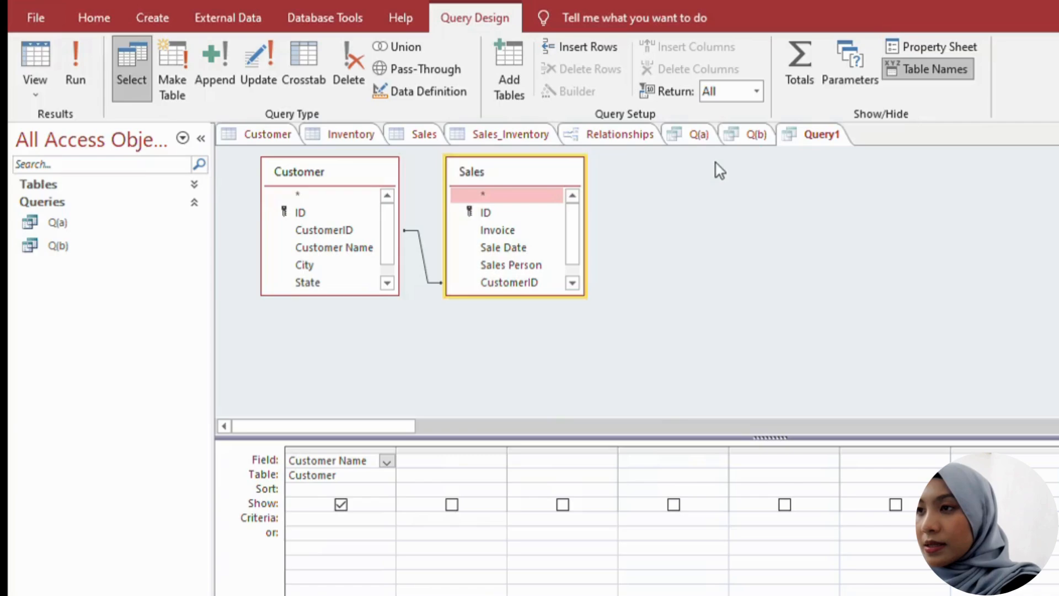
click(798, 178)
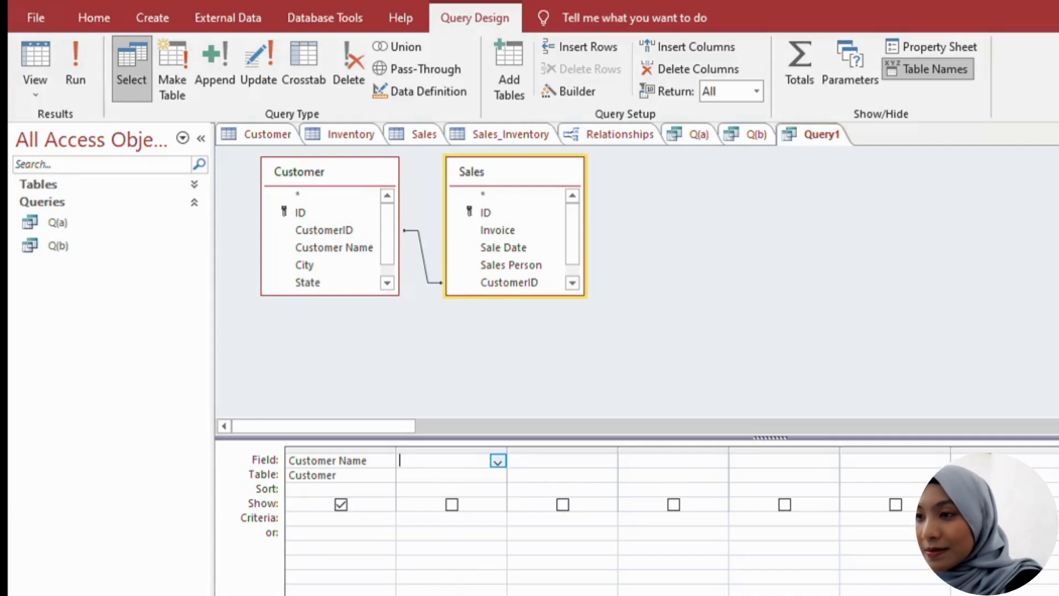
click(436, 593)
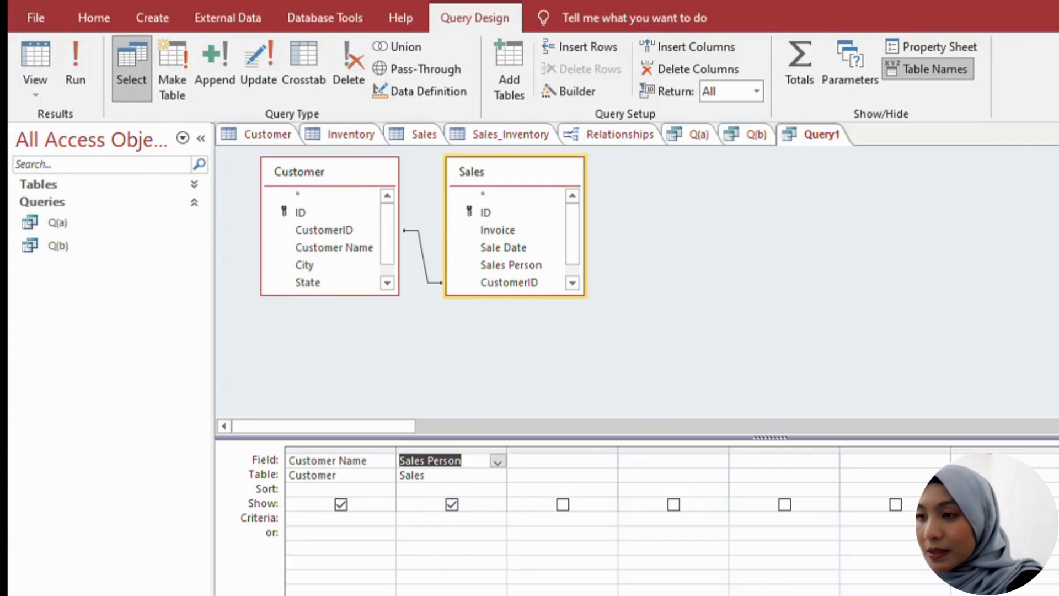
click(790, 55)
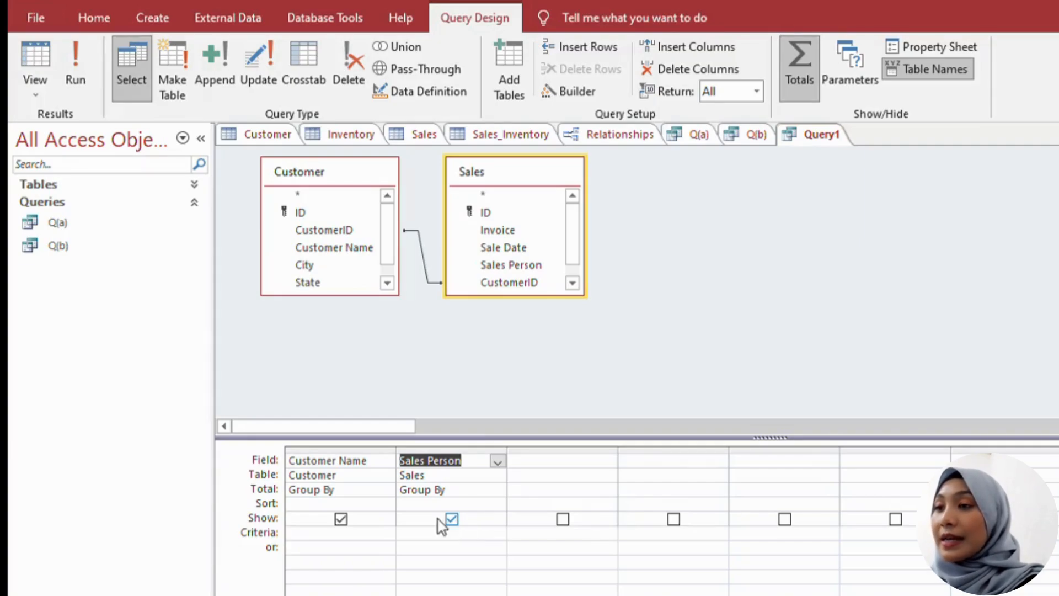
Set the Sales Person criterion to the salesperson's surname in quotation marks and run the query, saving it as Q(c)
click(439, 534)
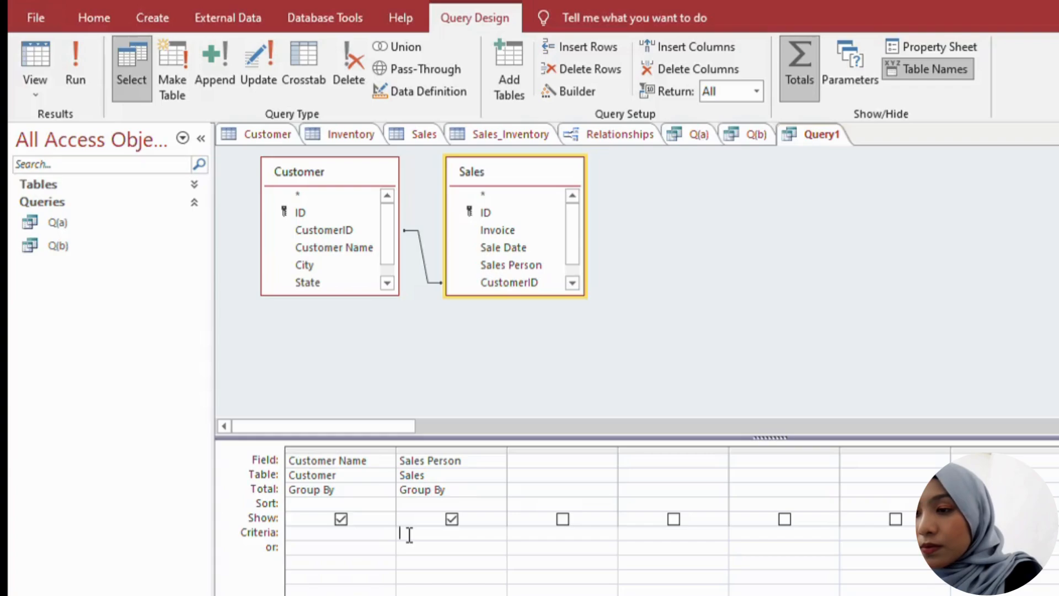
text(M)
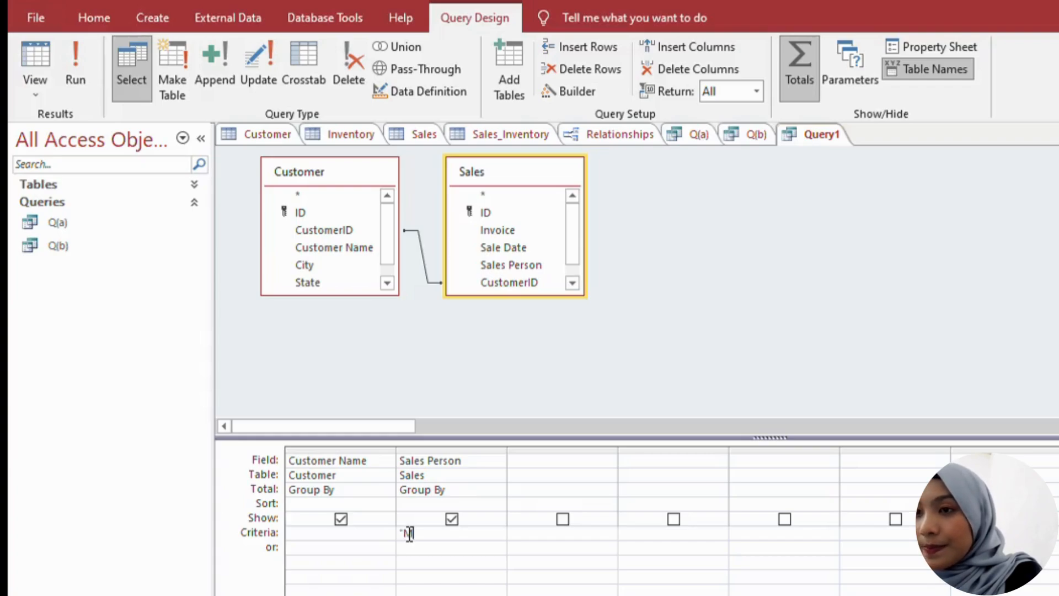
text(artinez")
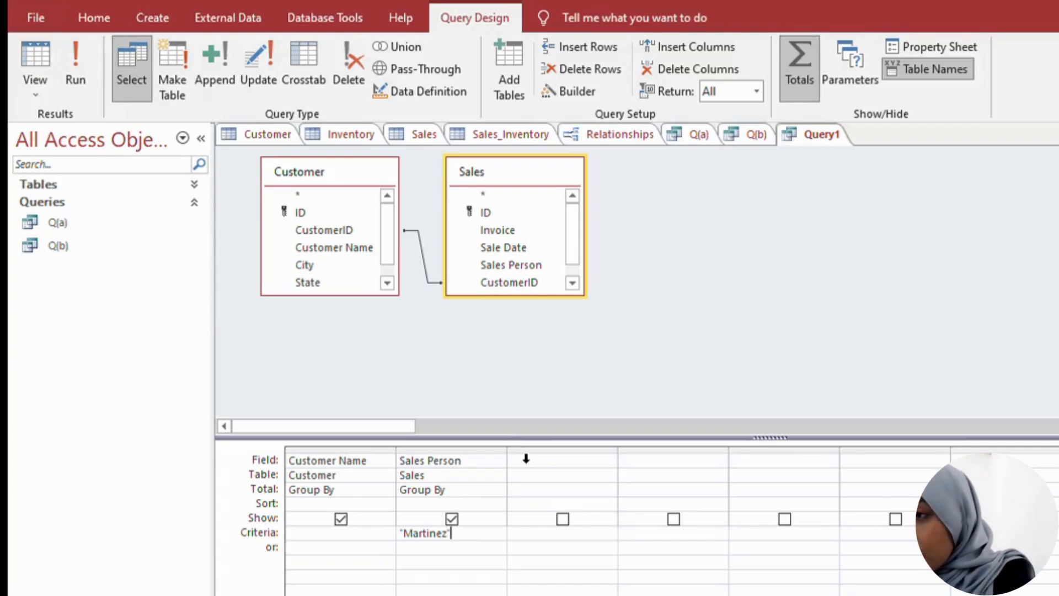
click(64, 55)
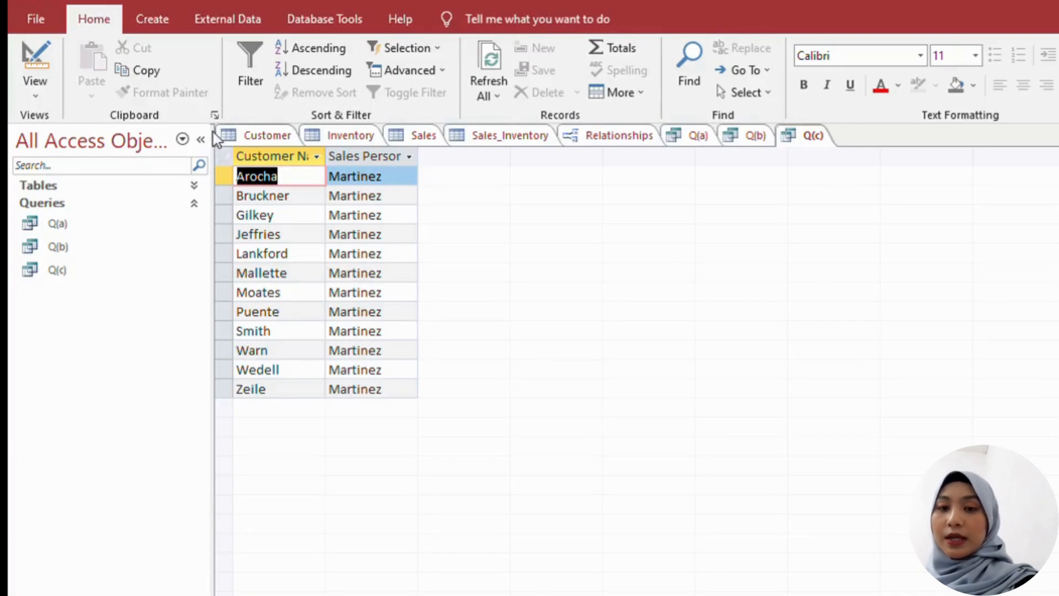
Create a query in design view on the Sales and Customer tables with Sale Date as its first field
click(166, 16)
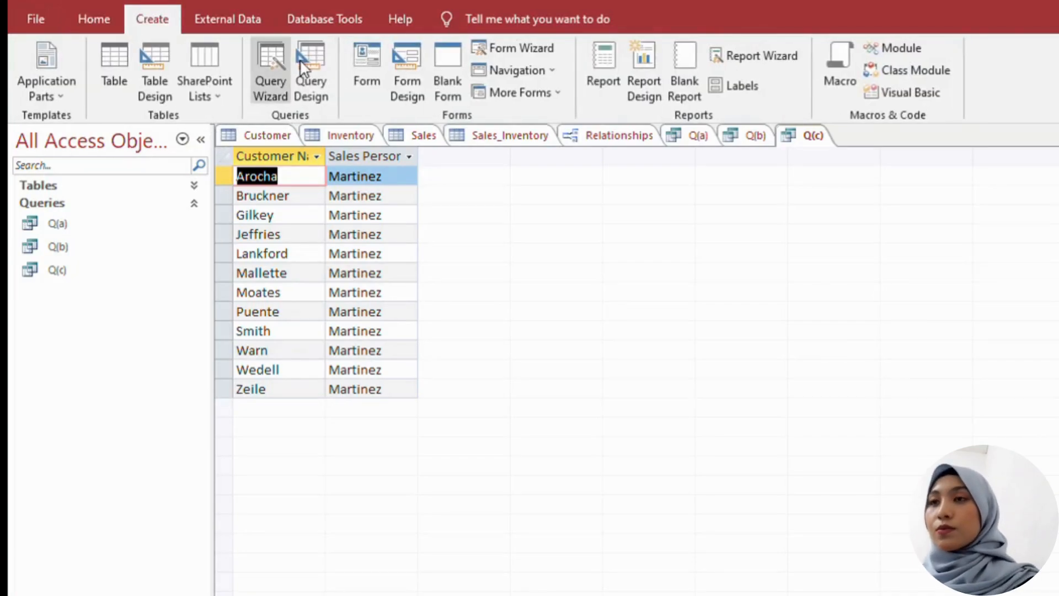
click(310, 70)
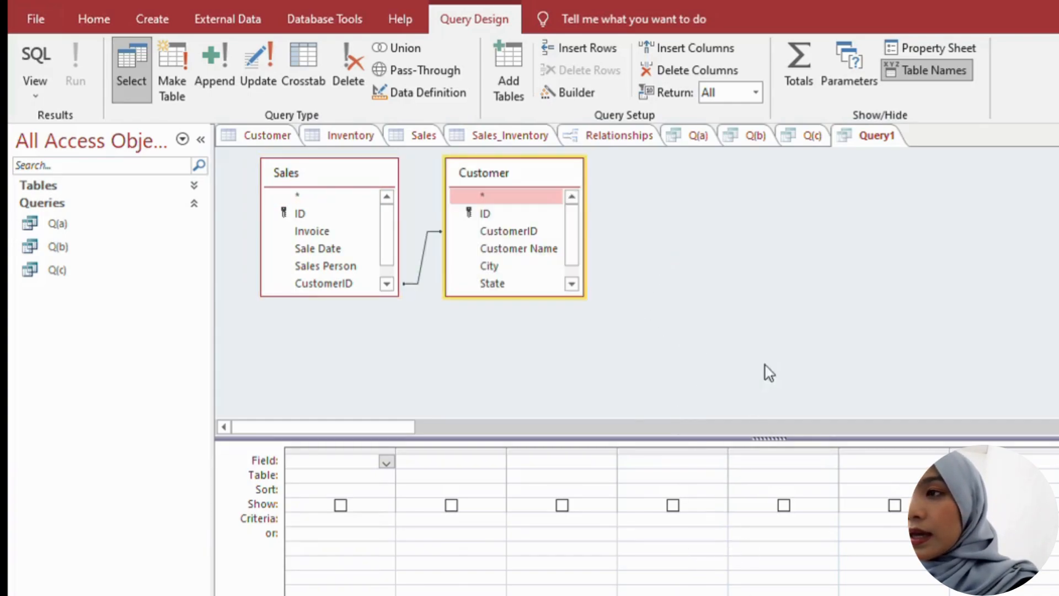
click(796, 191)
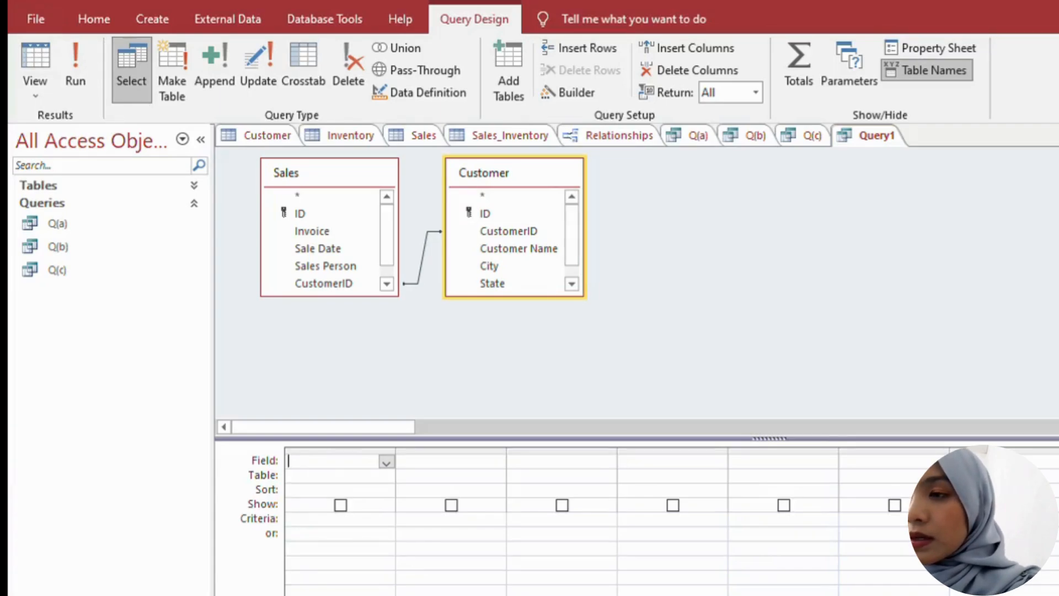
click(378, 518)
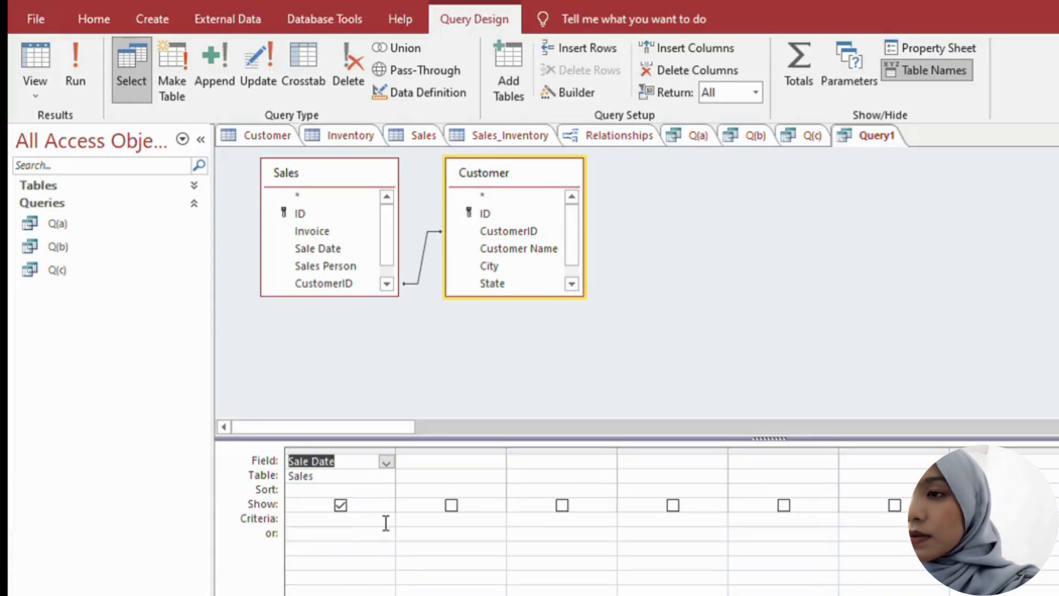
Add Sales Person, Customer Name from the Customer table and Amount from the Sales table to the query
click(454, 459)
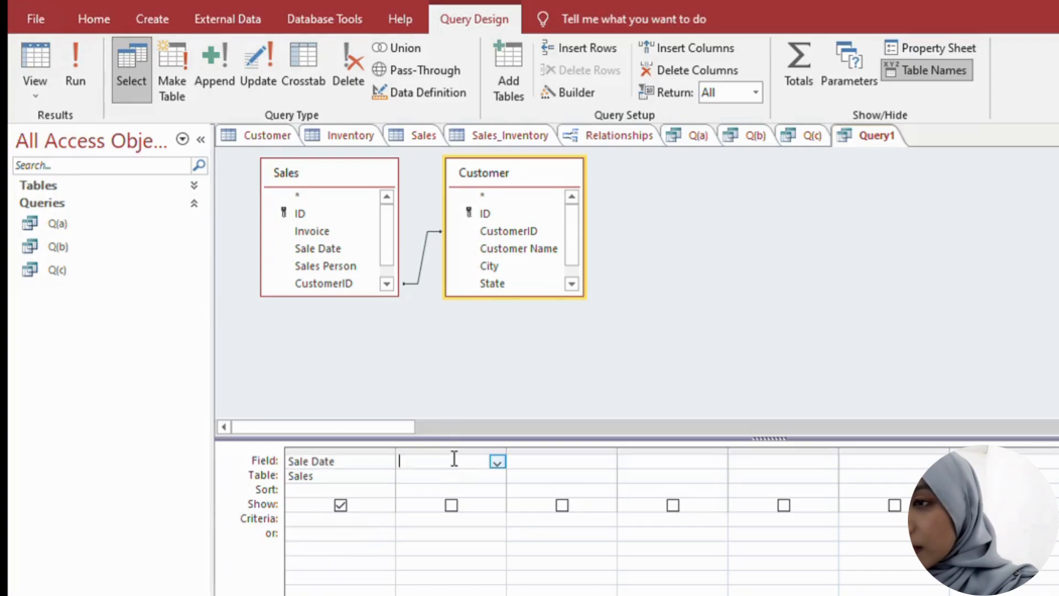
click(495, 459)
click(482, 527)
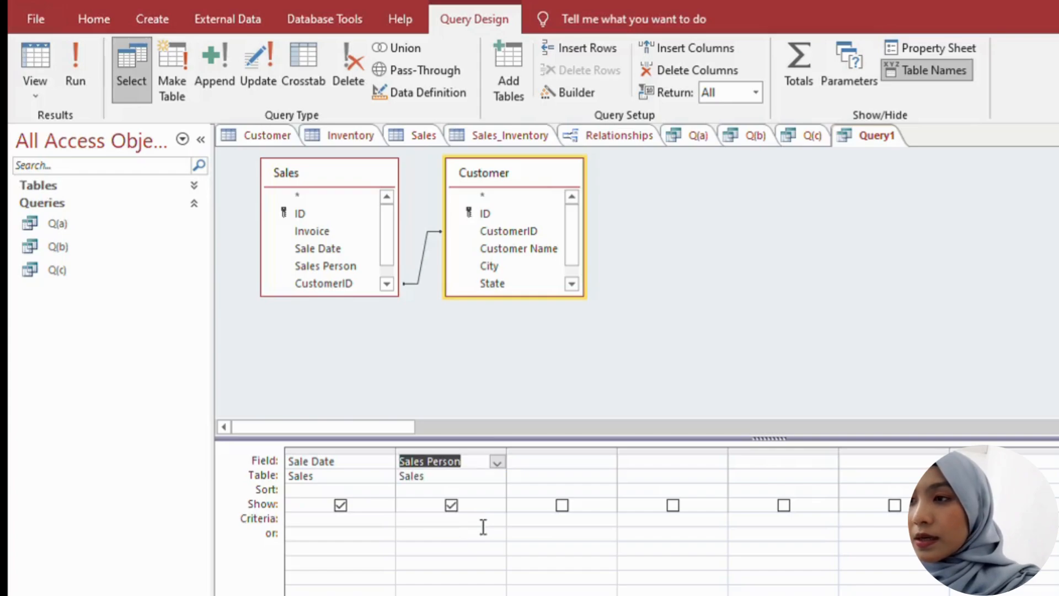
click(608, 461)
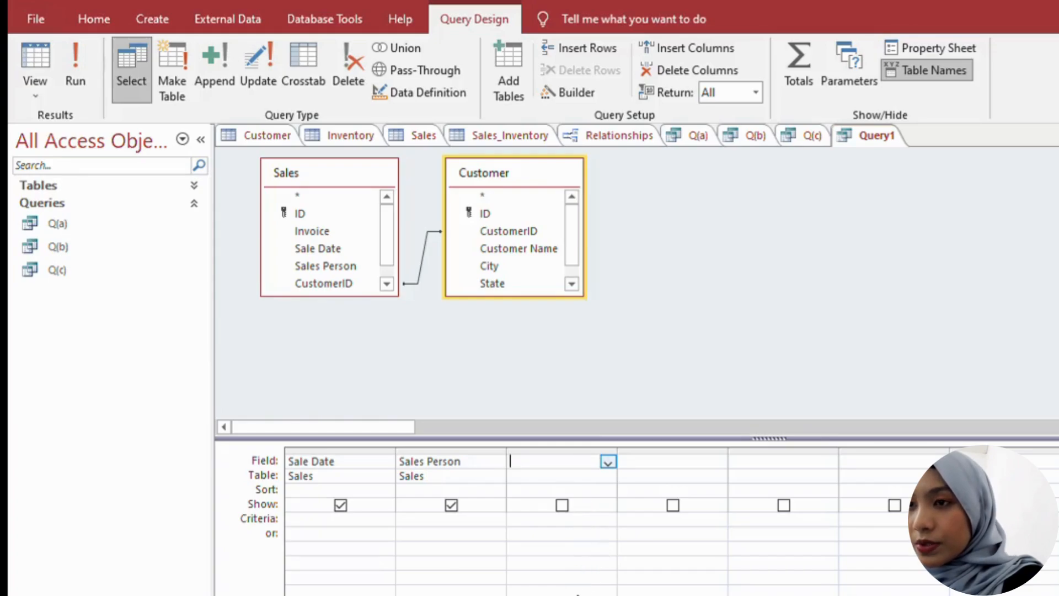
click(585, 518)
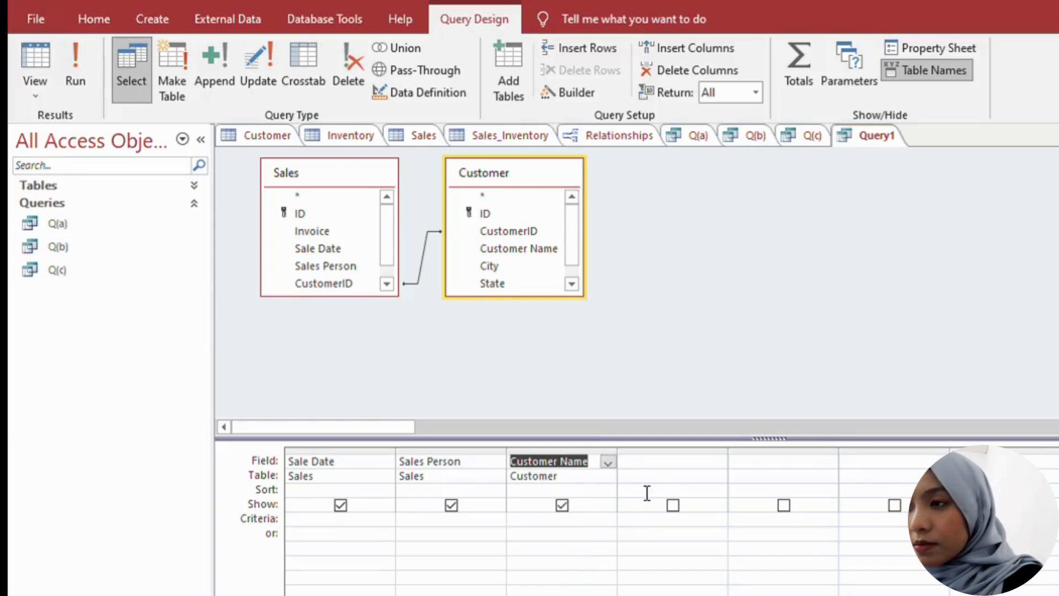
click(700, 466)
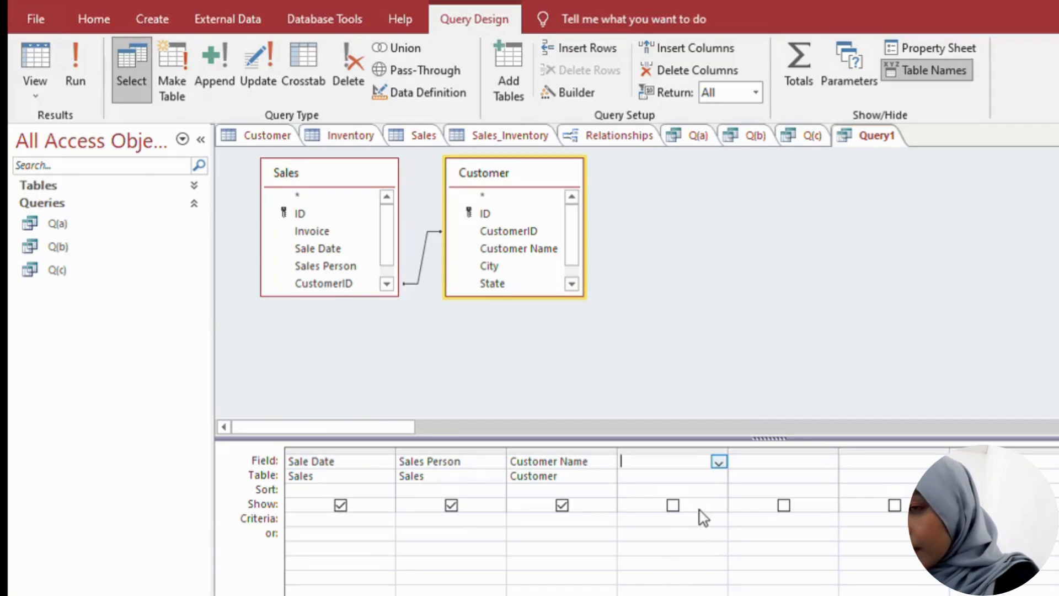
click(685, 547)
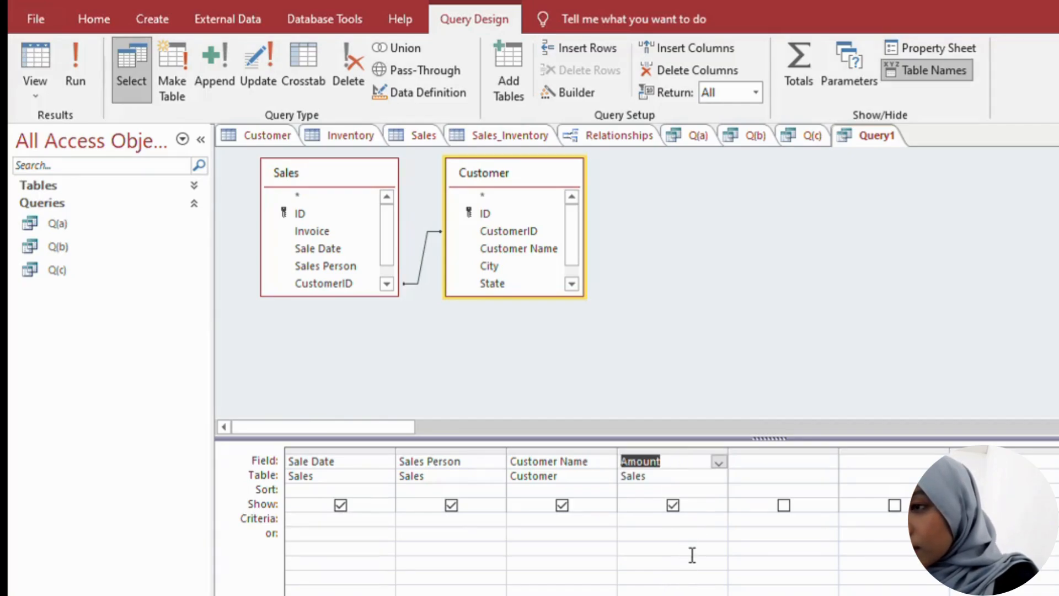
Group the four fields with Totals, set the Amount criterion to >1500 and run the query
click(794, 55)
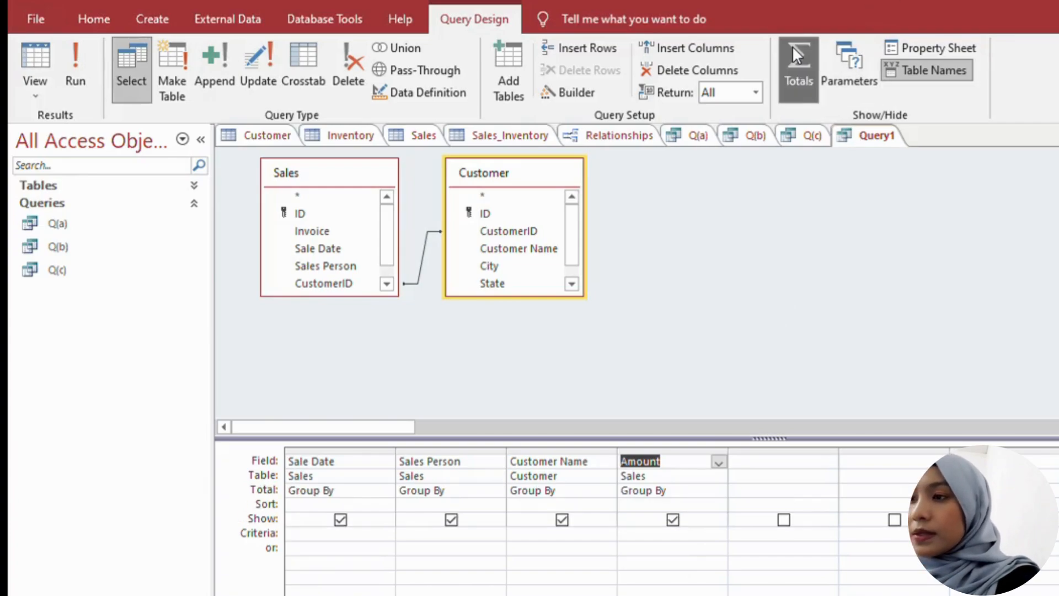
click(654, 533)
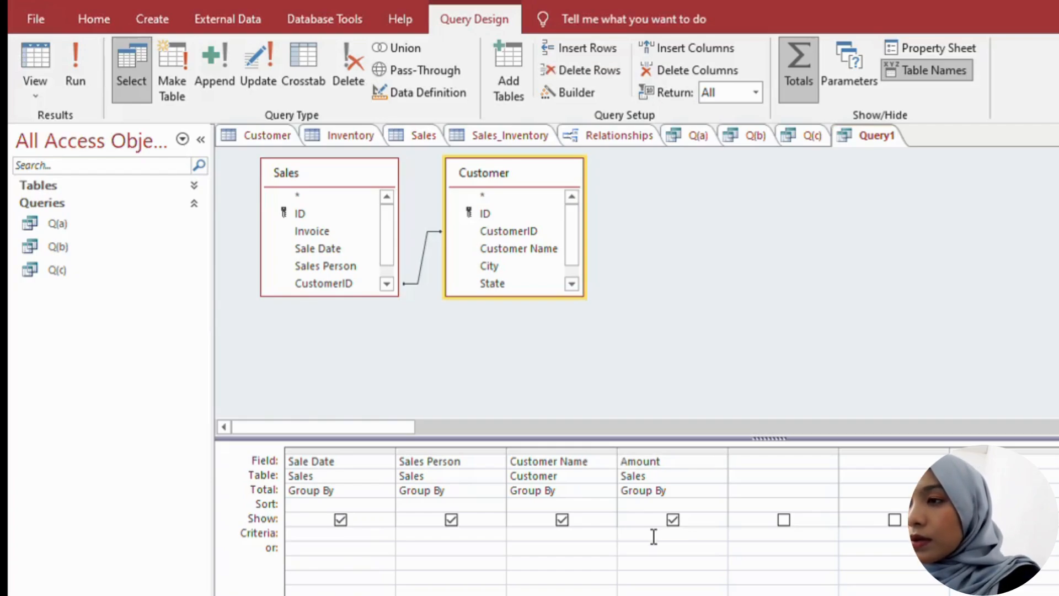
text(>)
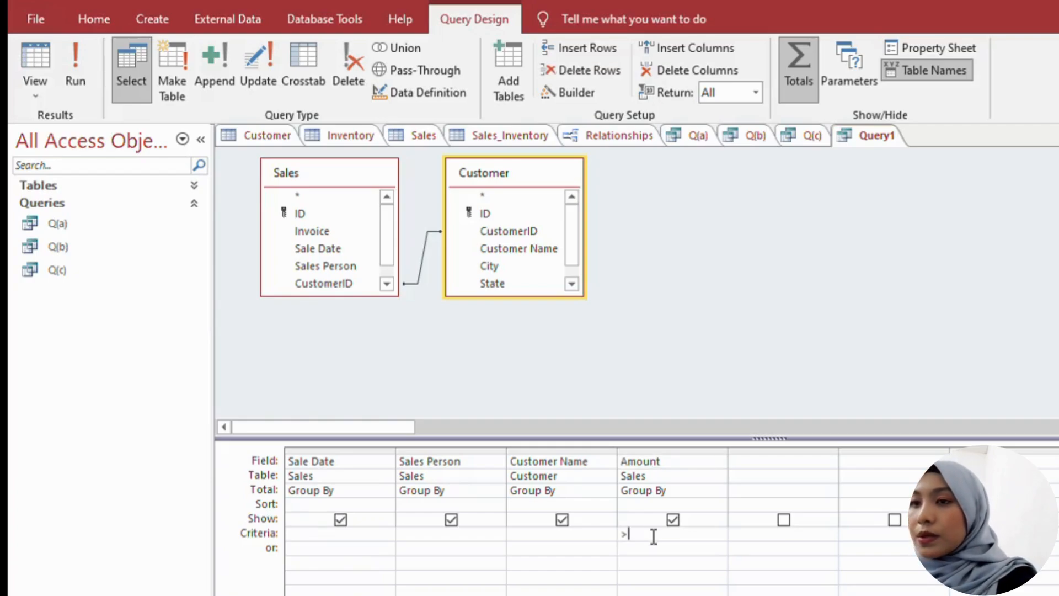
text(1500)
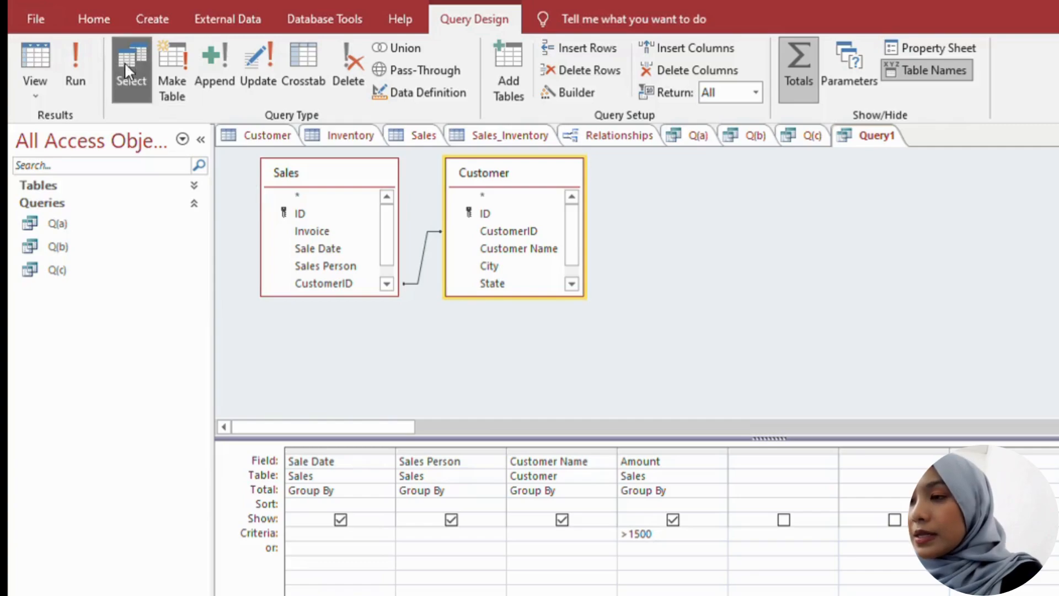
click(69, 61)
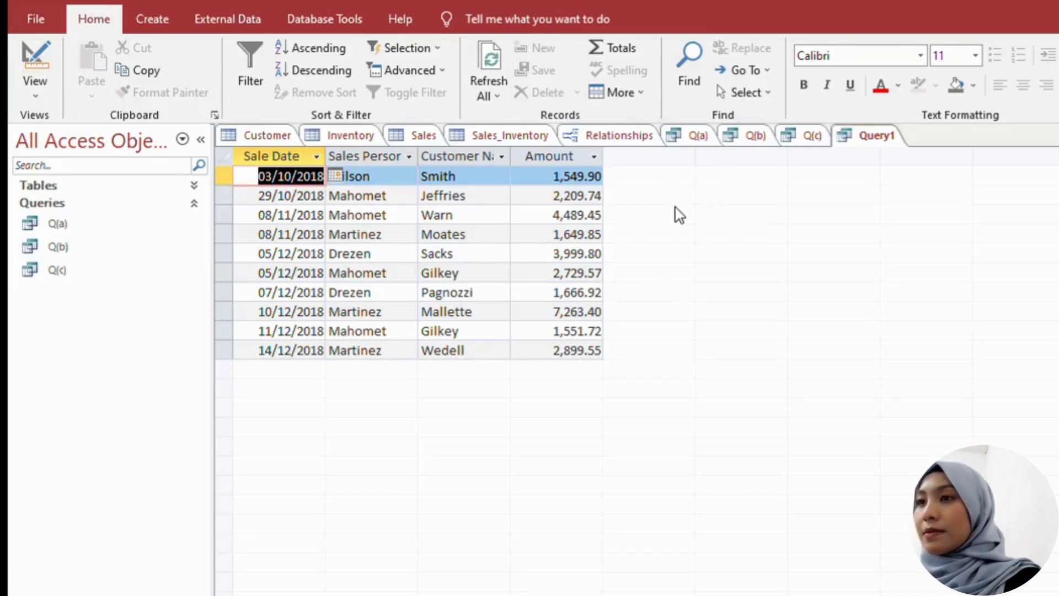
click(560, 156)
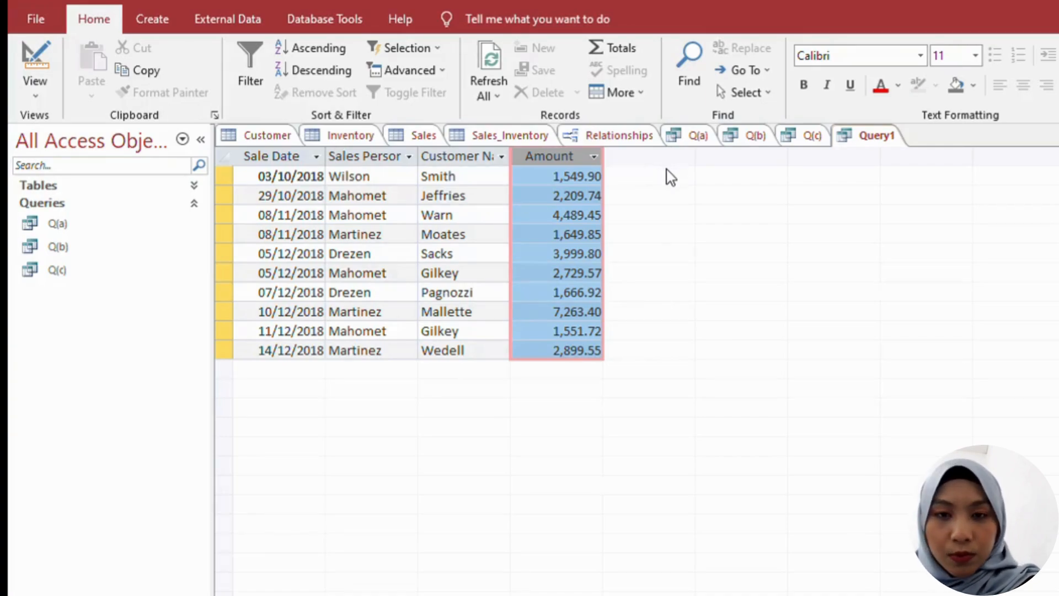
key(alt+h)
key(d)
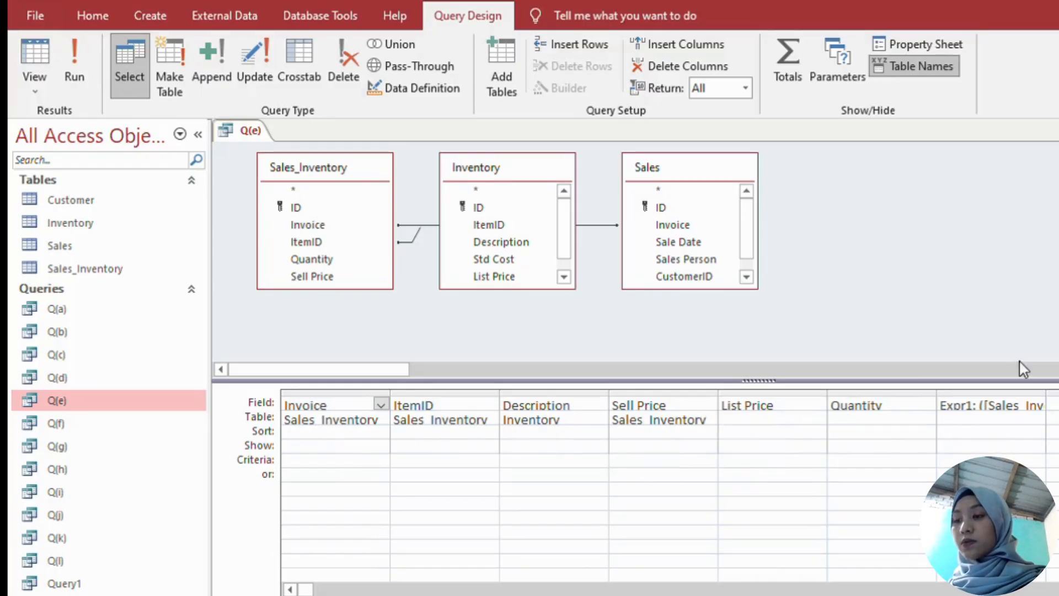
click(147, 8)
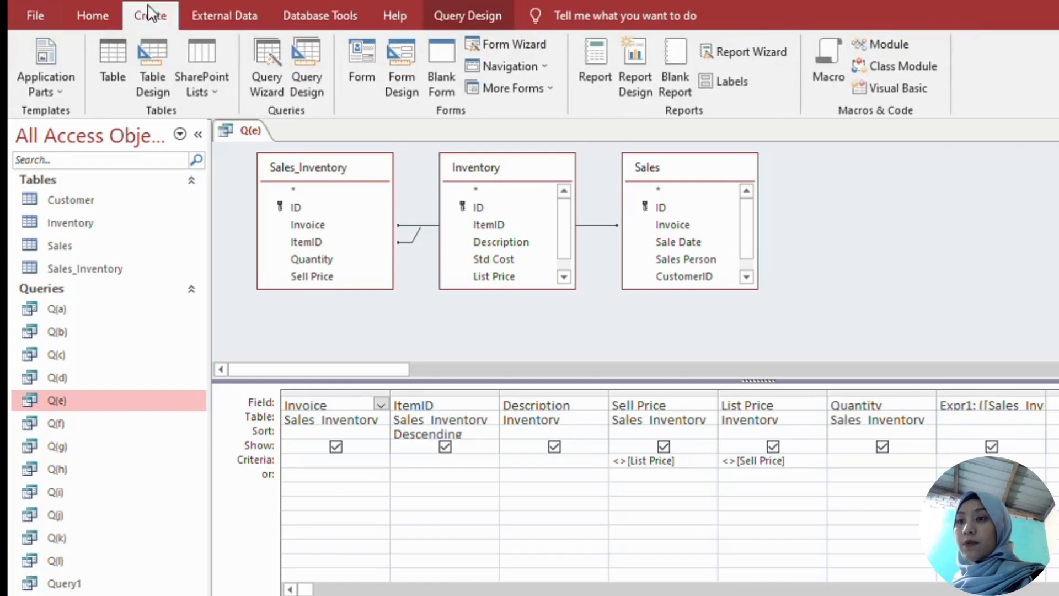
click(341, 17)
click(167, 15)
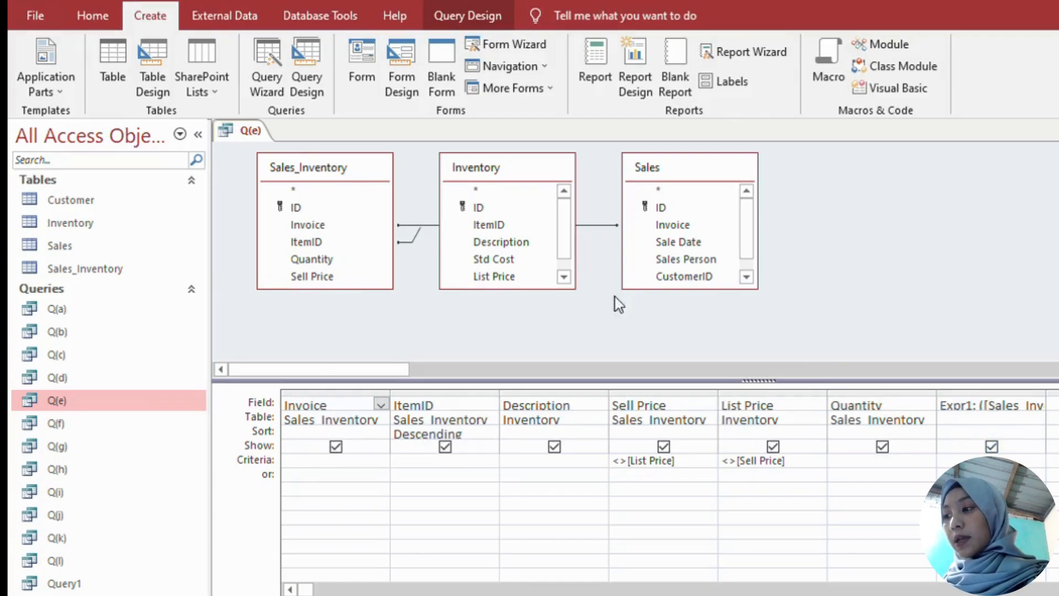
Examine the calculated Expr1 field in Q(e)'s design and run the query to view its records
click(1012, 406)
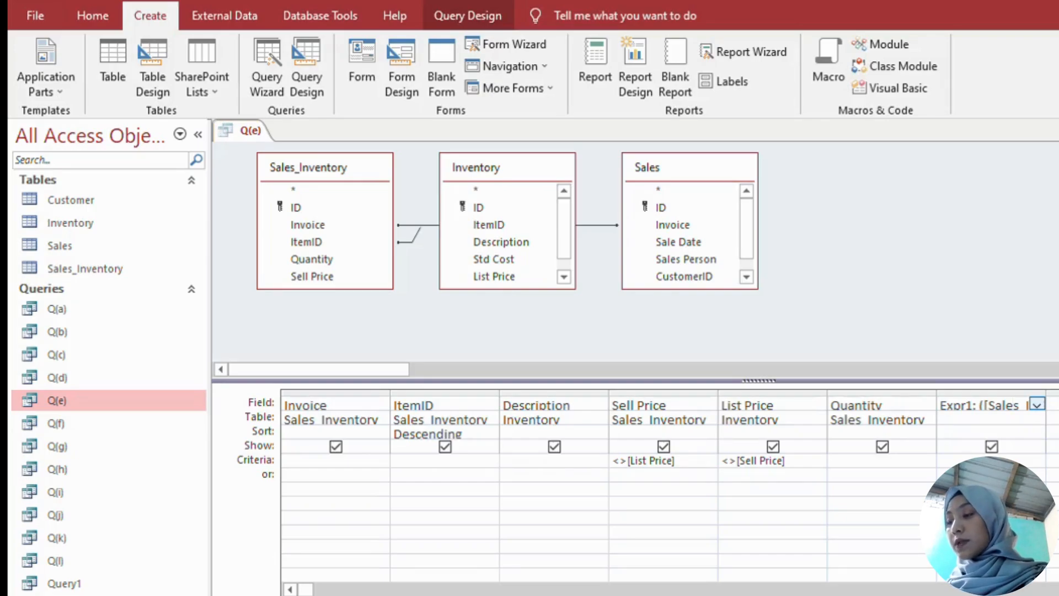
click(850, 136)
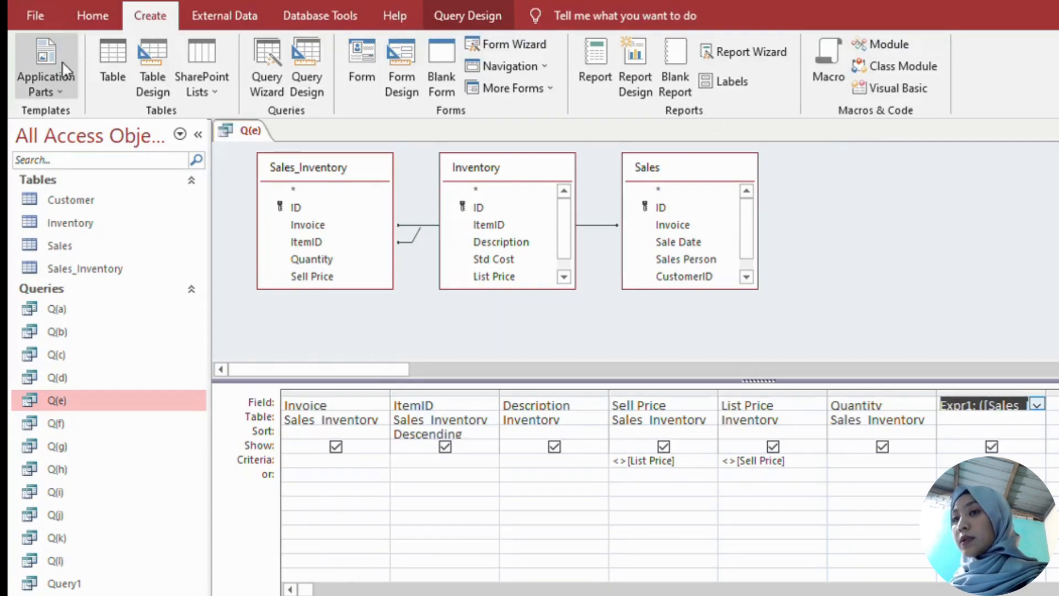
click(433, 15)
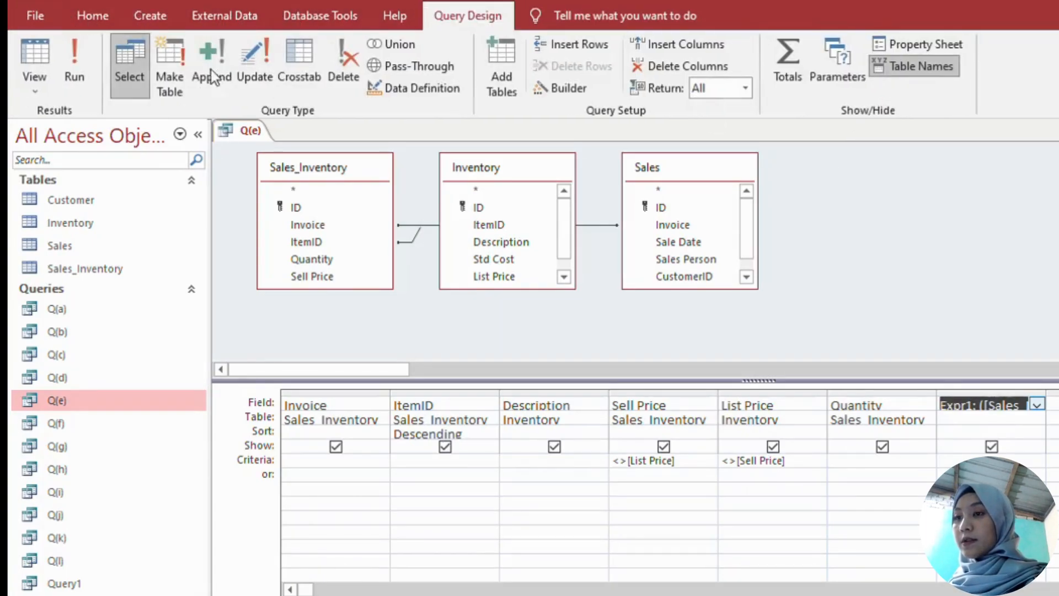
click(73, 63)
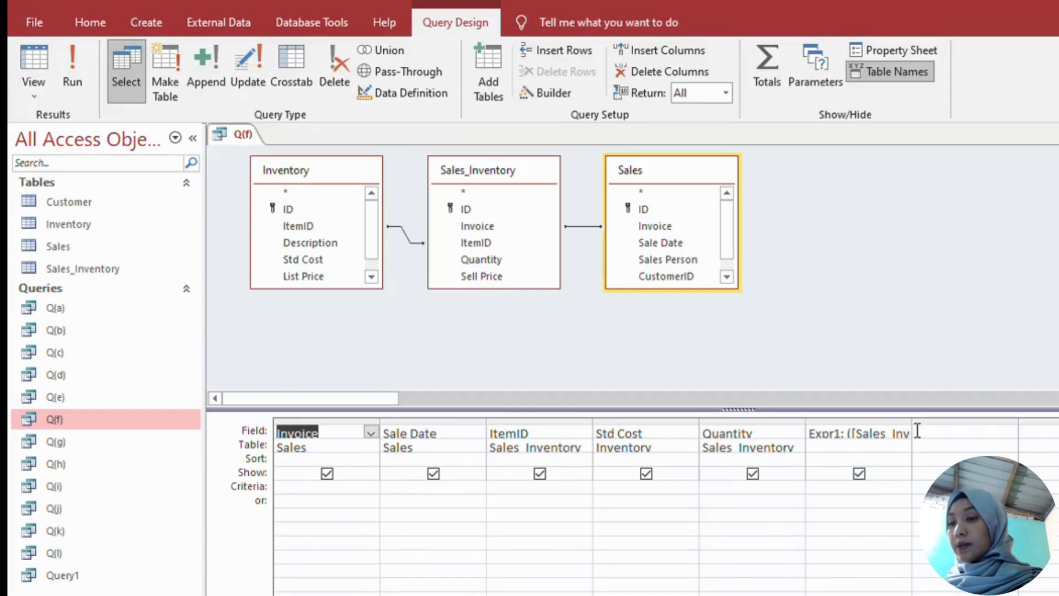
Examine the calculated Expr1 fields in the designs of Q(f) and Q(g), running each query to view its records
click(900, 432)
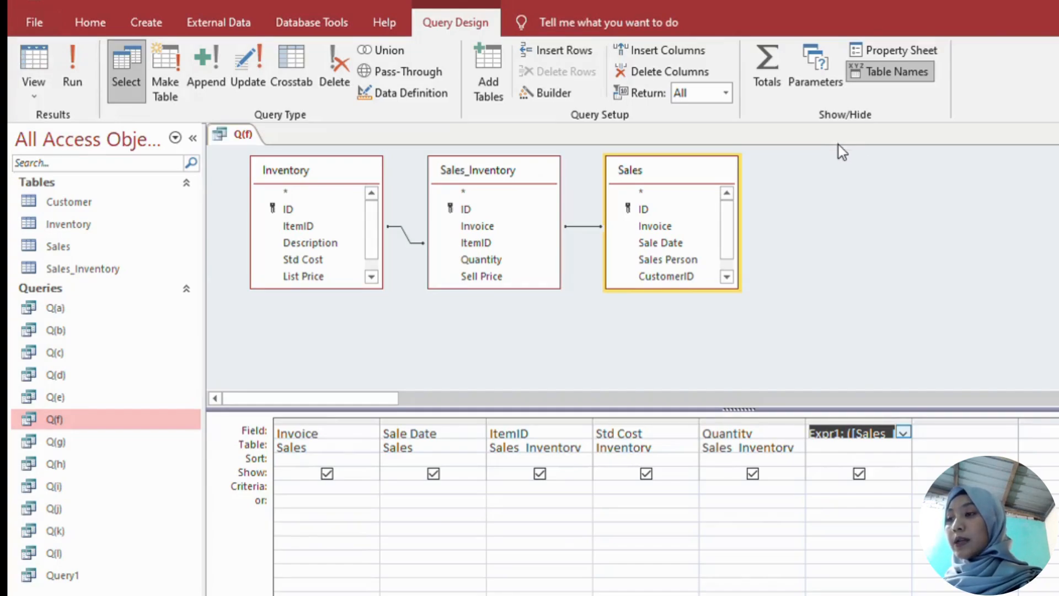
click(64, 61)
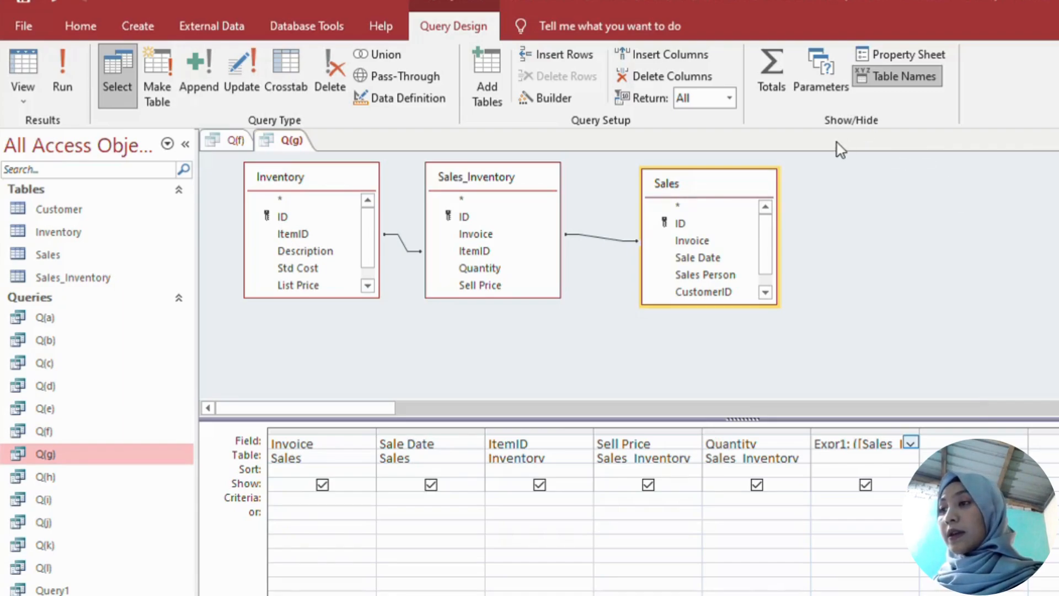
key(ctrl+a)
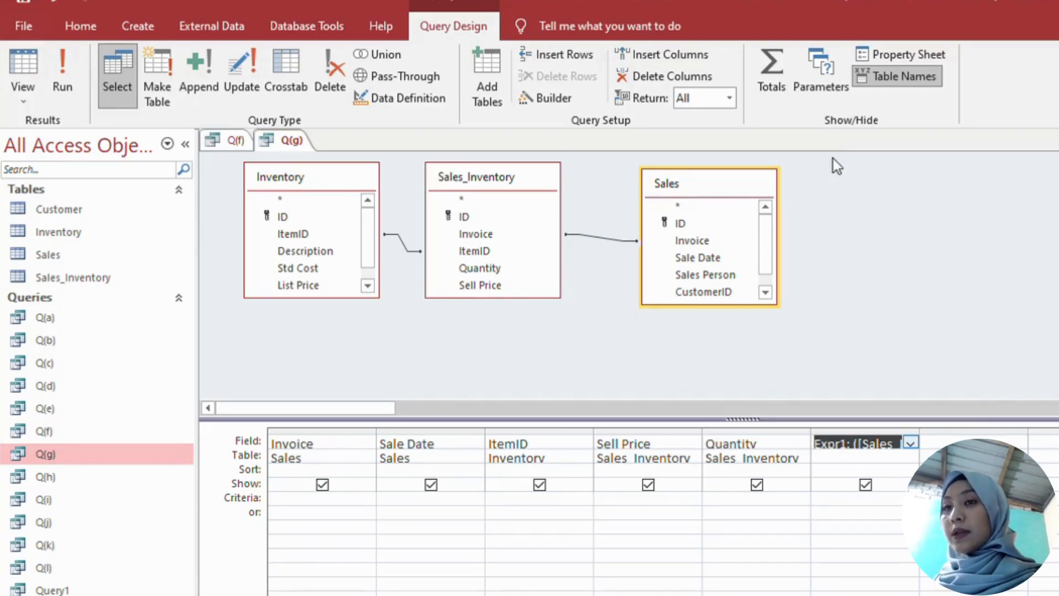
click(65, 67)
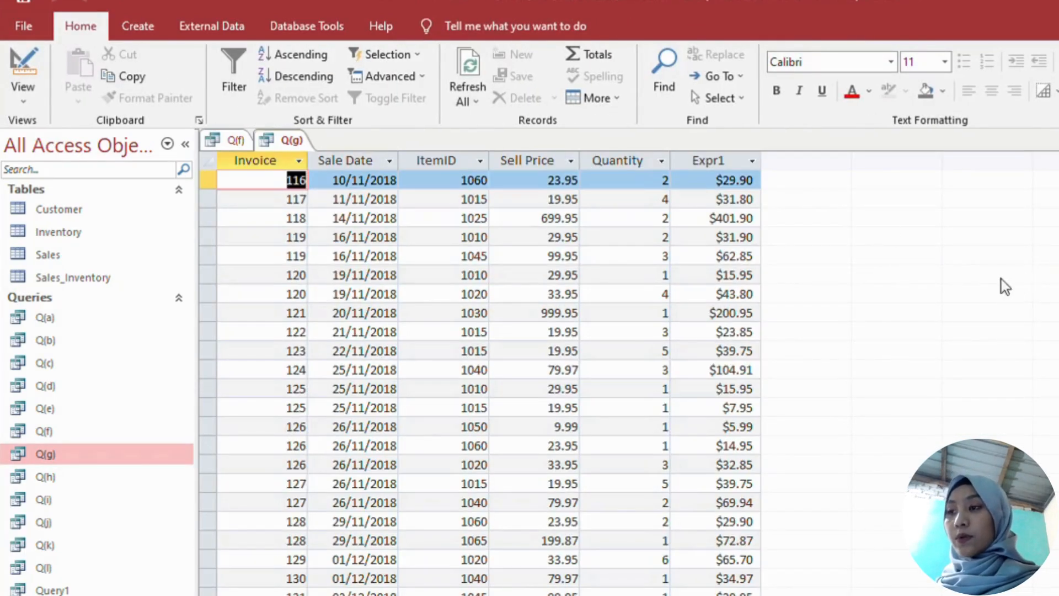
scroll(993, 282, down, 1)
scroll(990, 278, up, 1)
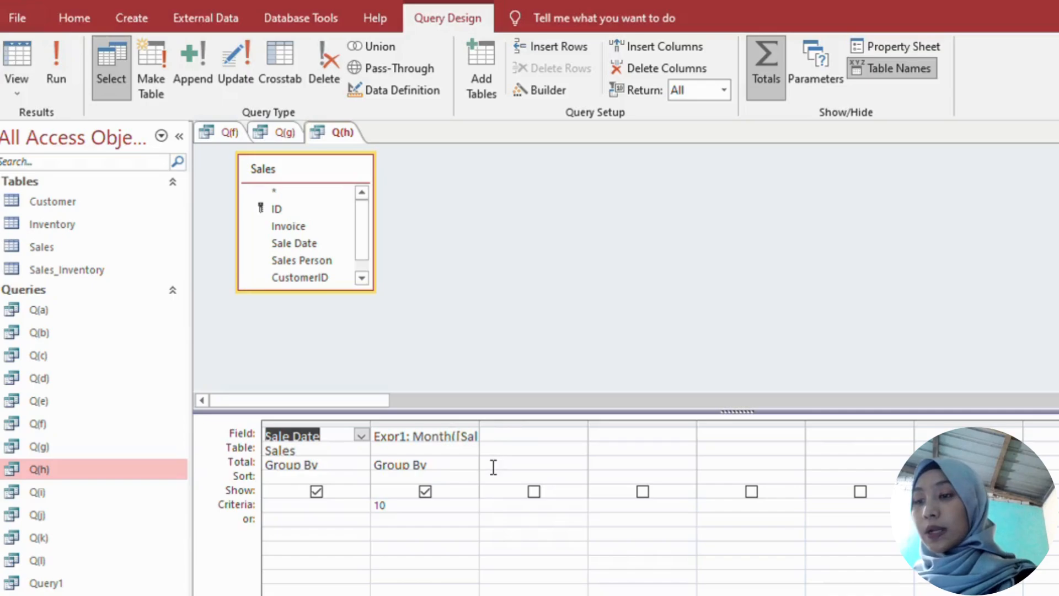
Set the Total option of Q(h)'s calculated Month field to Expression and run the query
click(469, 438)
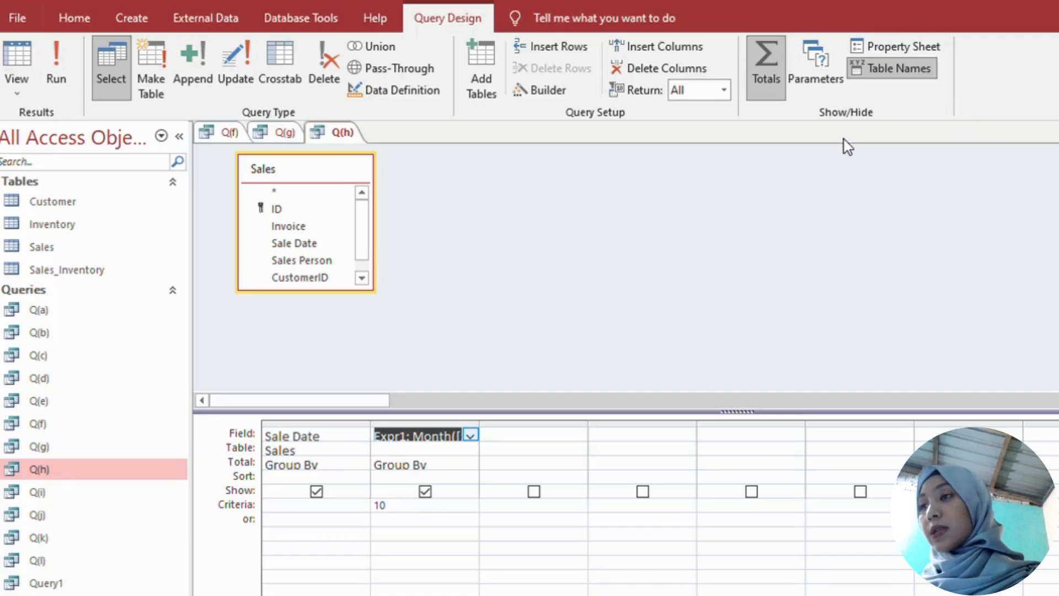
click(466, 461)
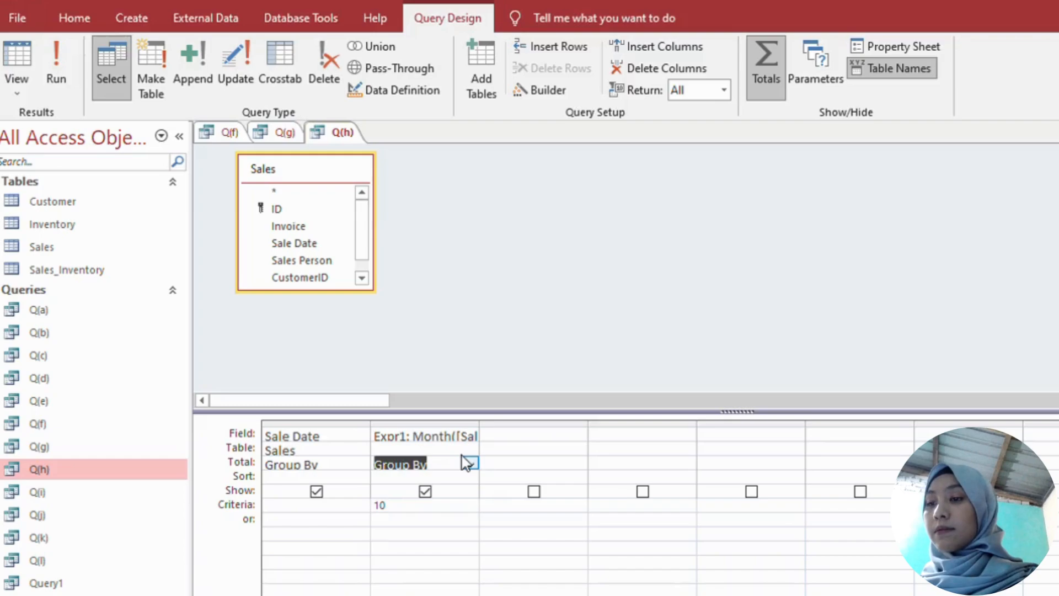
click(467, 420)
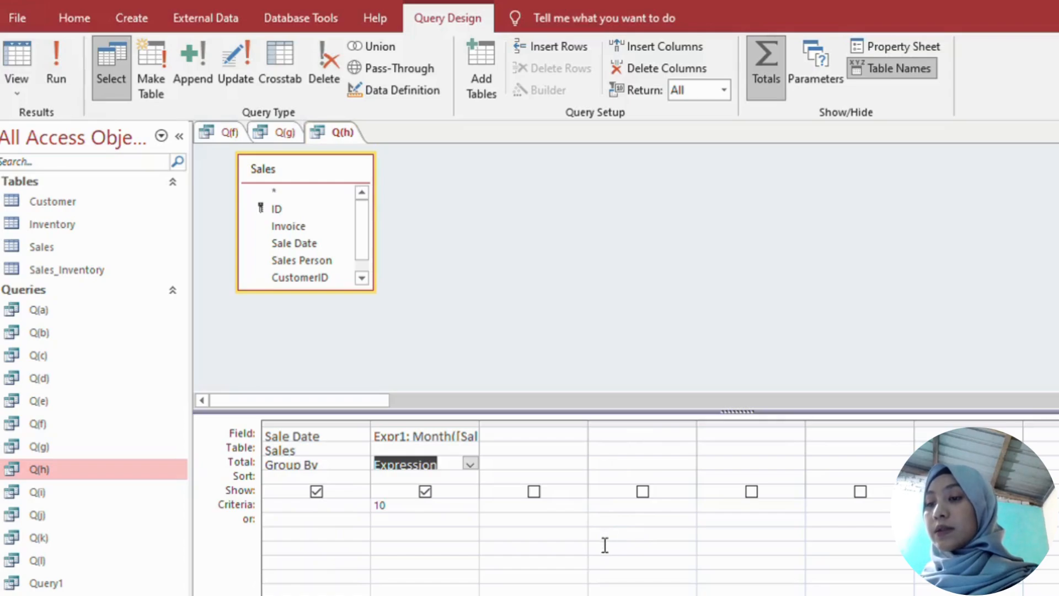
click(48, 62)
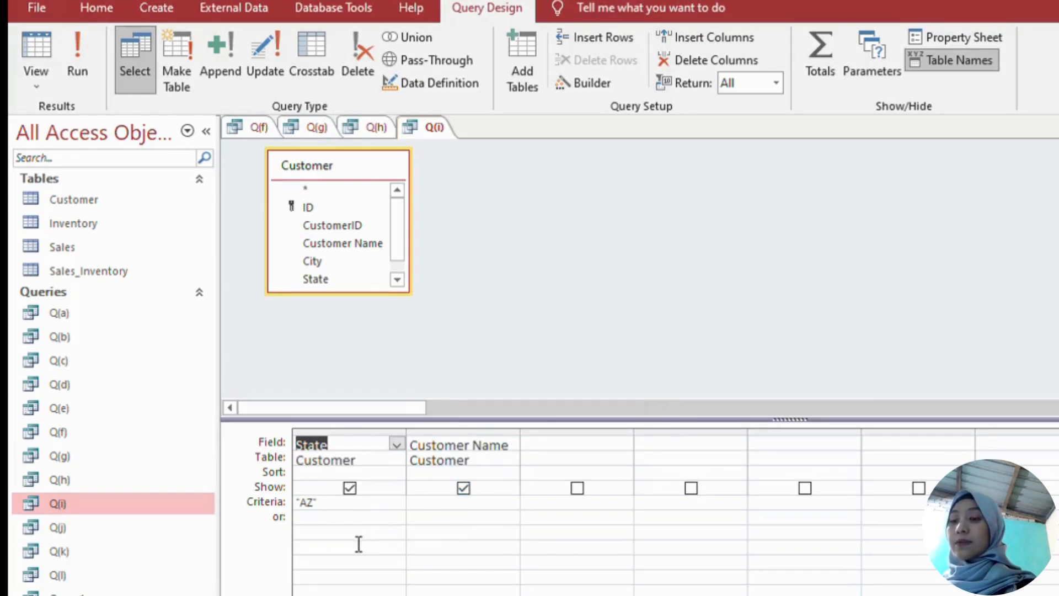
Examine the State criterion in Q(i)'s design and run the query to view its records
click(343, 503)
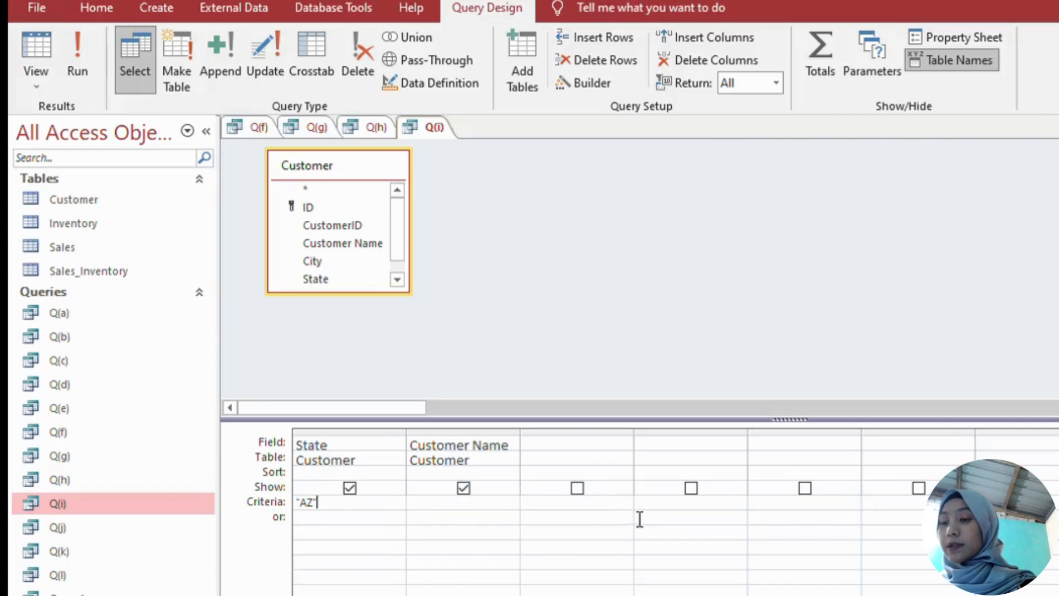
click(87, 56)
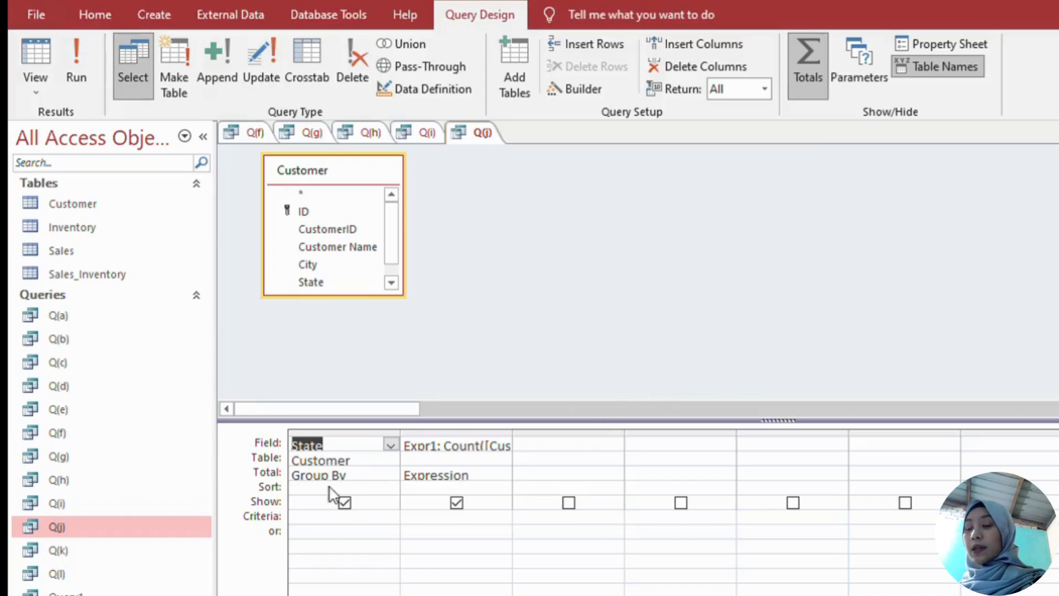
Examine the Total option and calculated Expr1 field in Q(j)'s design and display the query's records
click(483, 473)
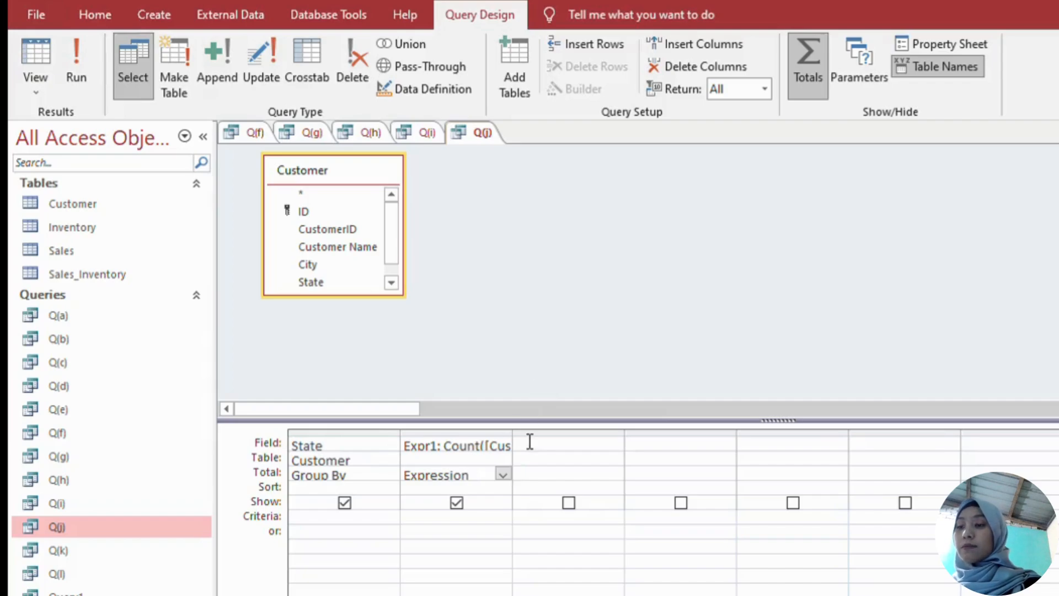
click(489, 447)
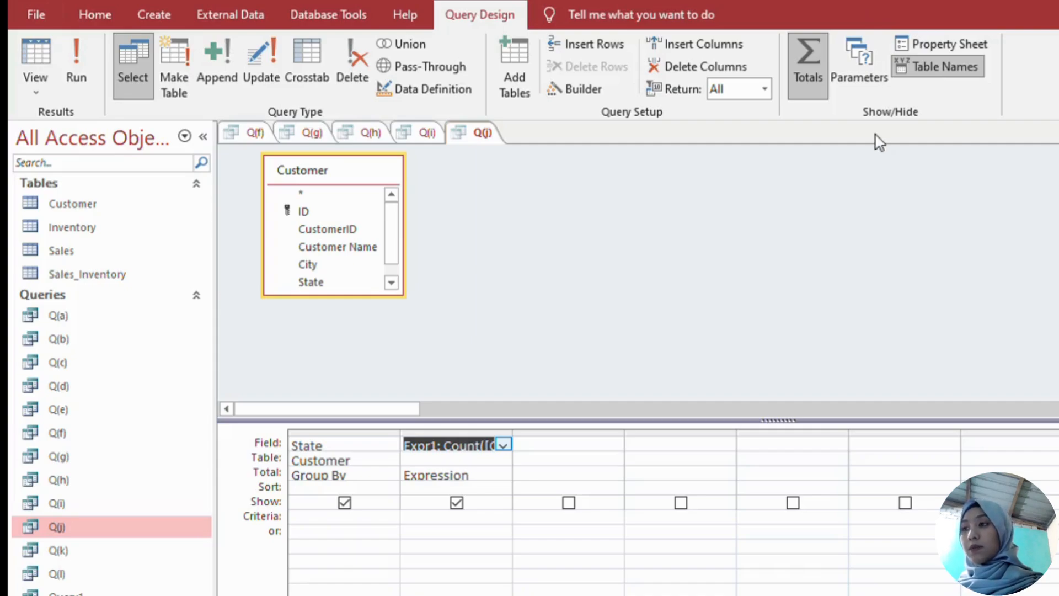
click(45, 65)
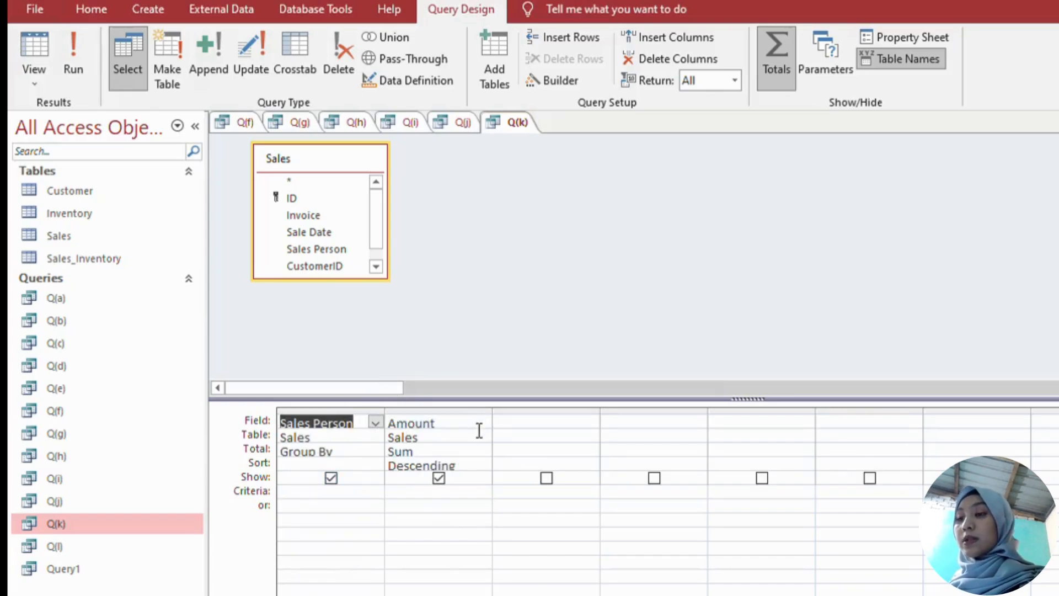
Examine the Total and Sort options of the Amount field in Q(k)'s design and run the query to view its records
click(474, 452)
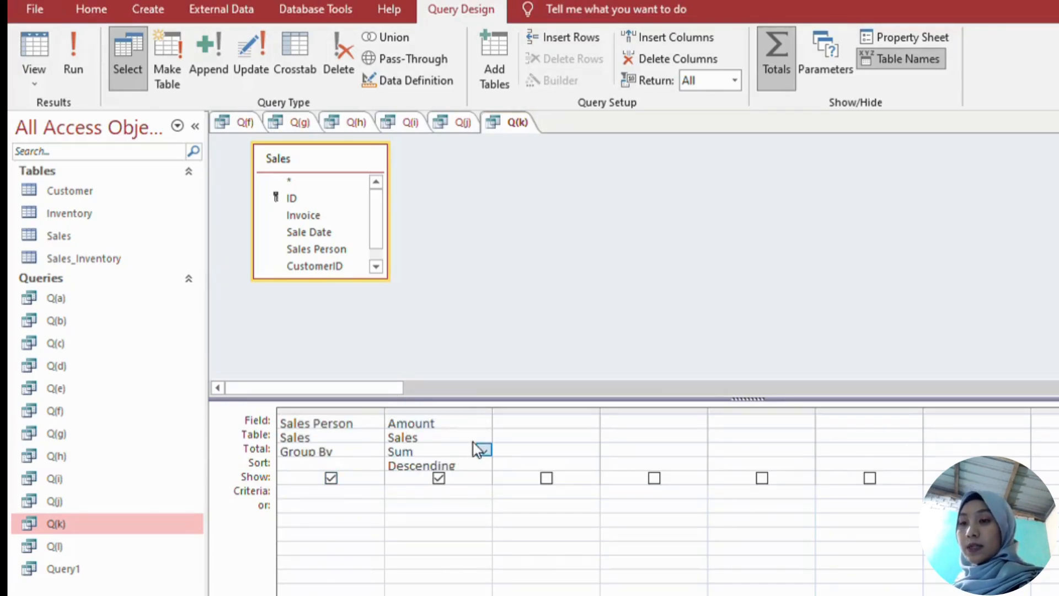
click(473, 463)
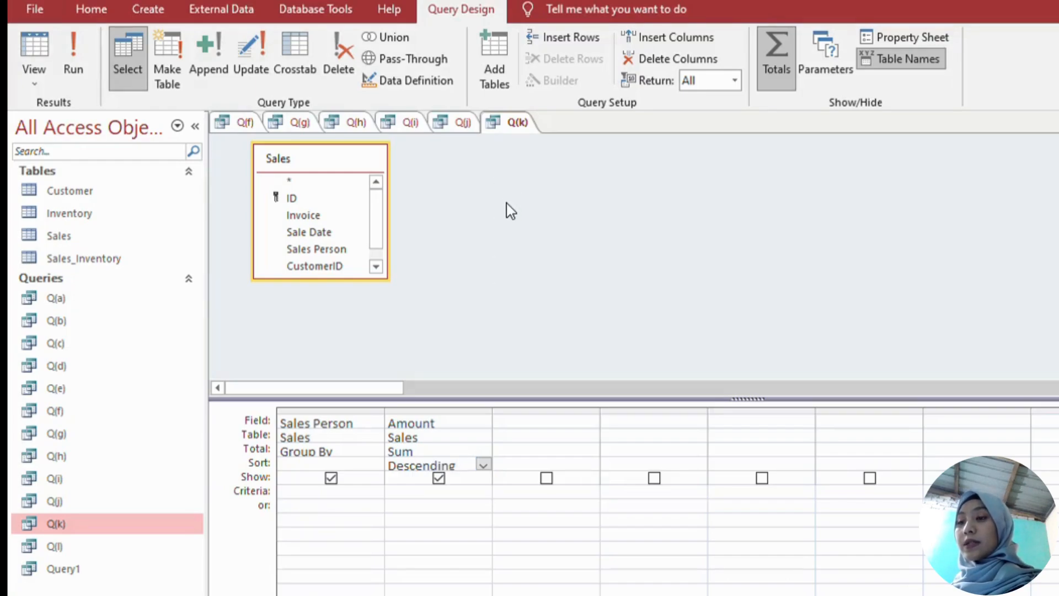
click(67, 61)
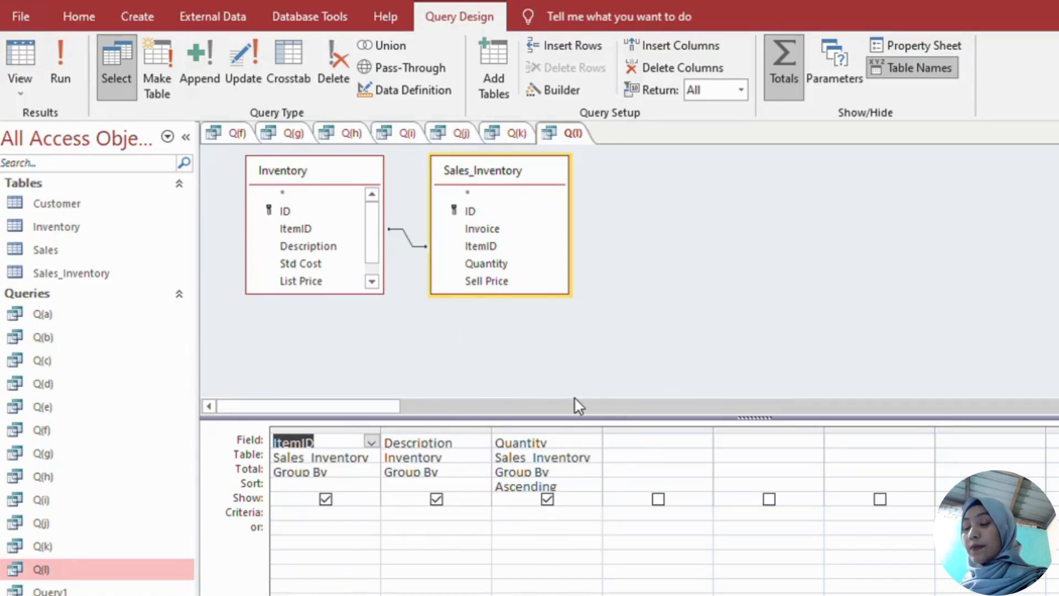
Examine the Sort option of the Quantity field in Q(l)'s design and run the query to view its records
click(594, 485)
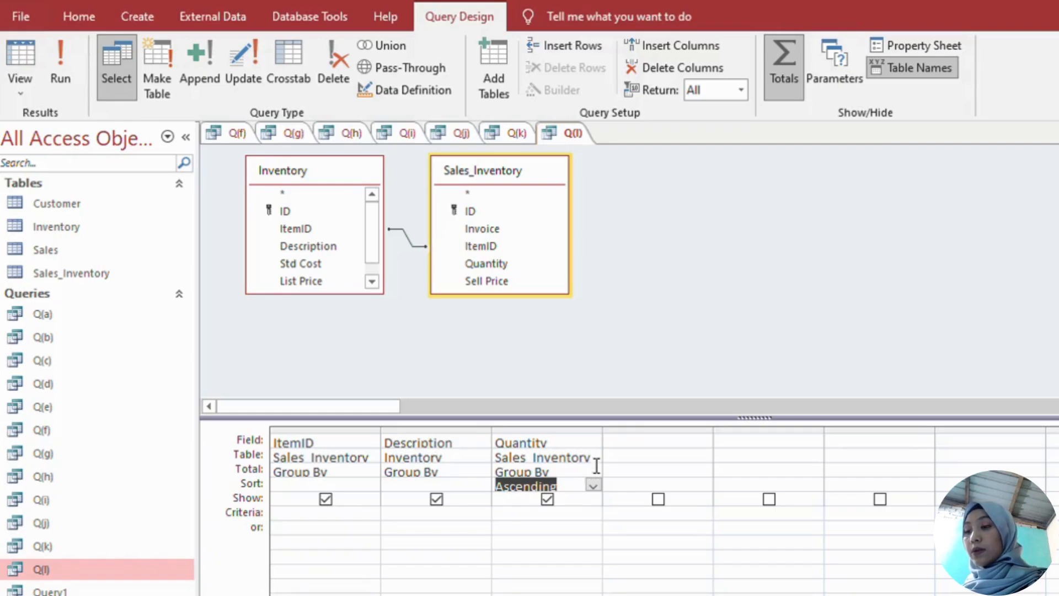
click(64, 66)
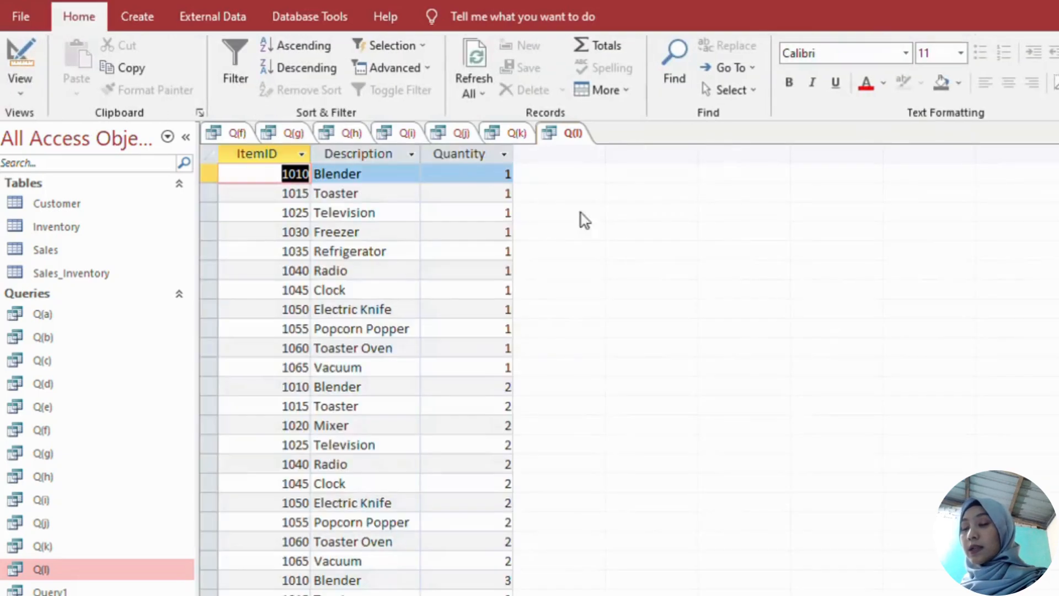